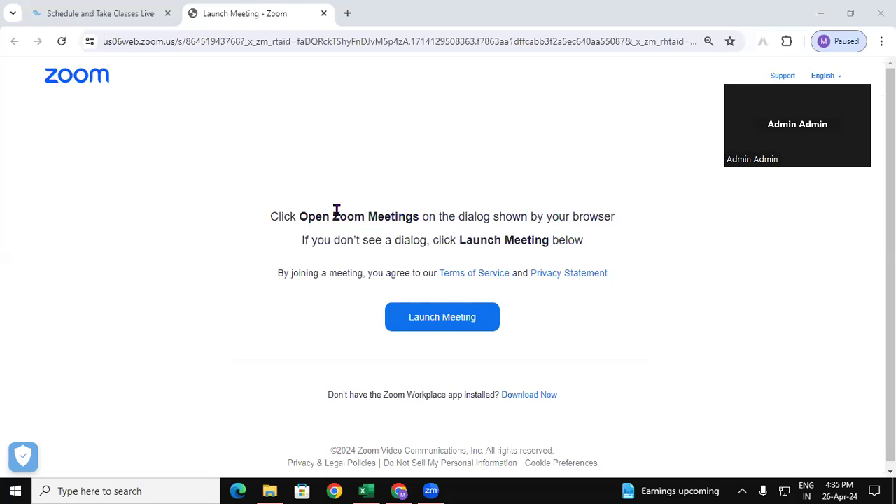
- Bring the STUDENT DATABASE workbook's USE OF VLOOKUP sheet to the front
key("alt+Tab")
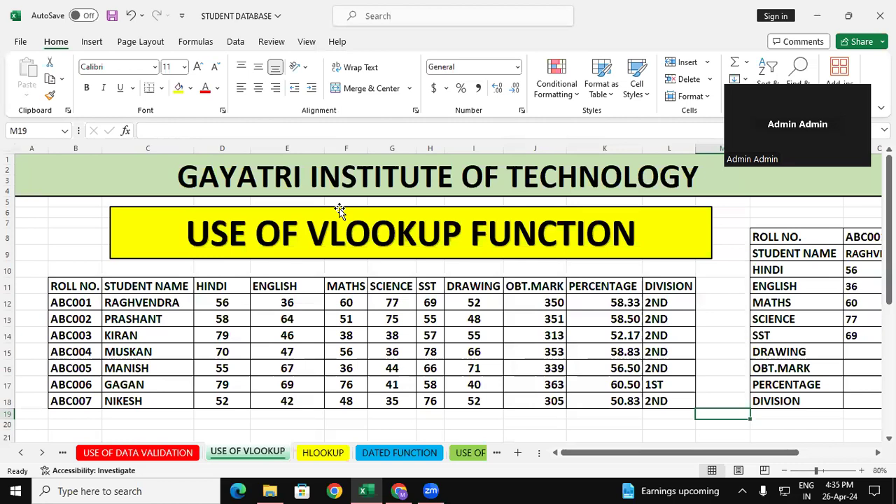
left_click(329, 313)
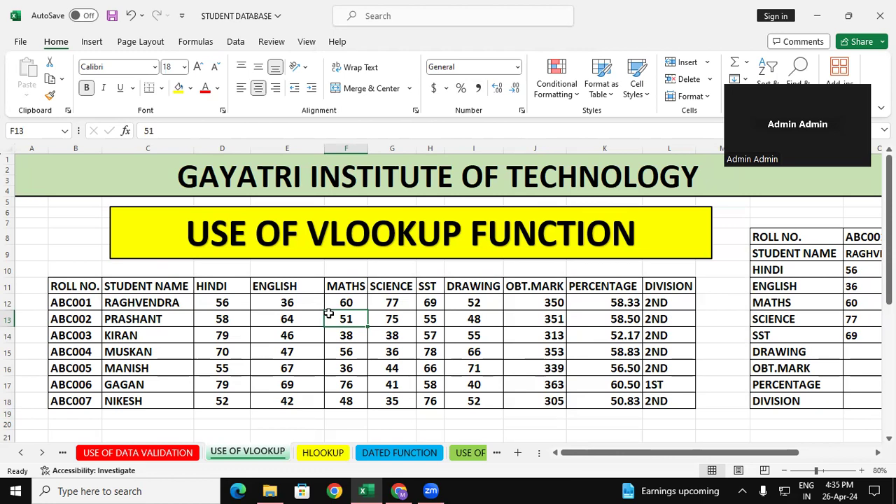
left_click(85, 287)
mouse_move(85, 289)
left_mouse_down()
mouse_move(611, 400)
mouse_move(614, 385)
left_mouse_up()
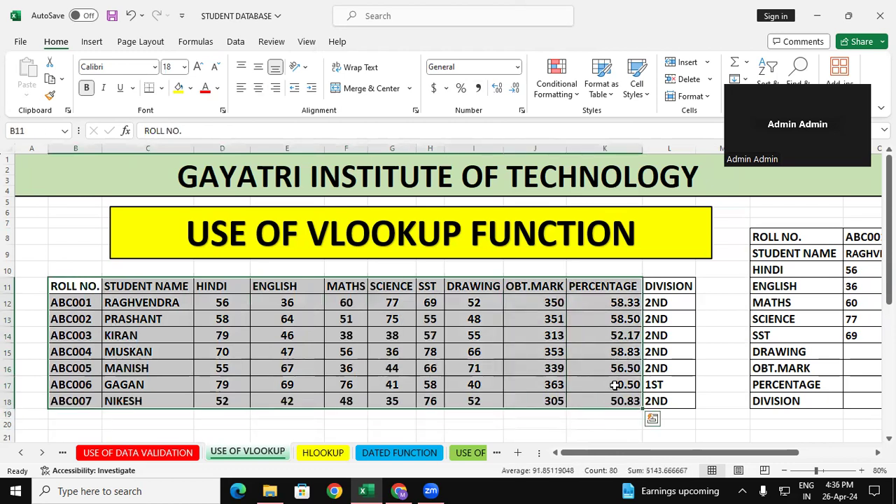
left_click(495, 423)
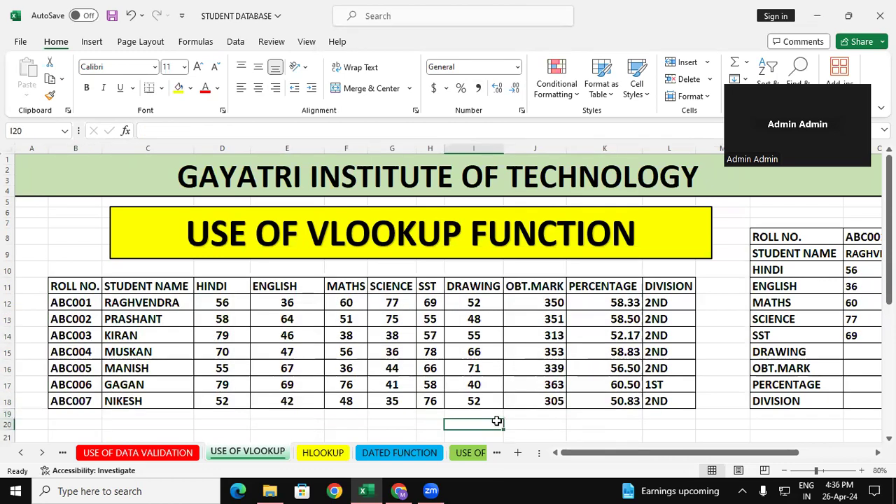
left_click(536, 300)
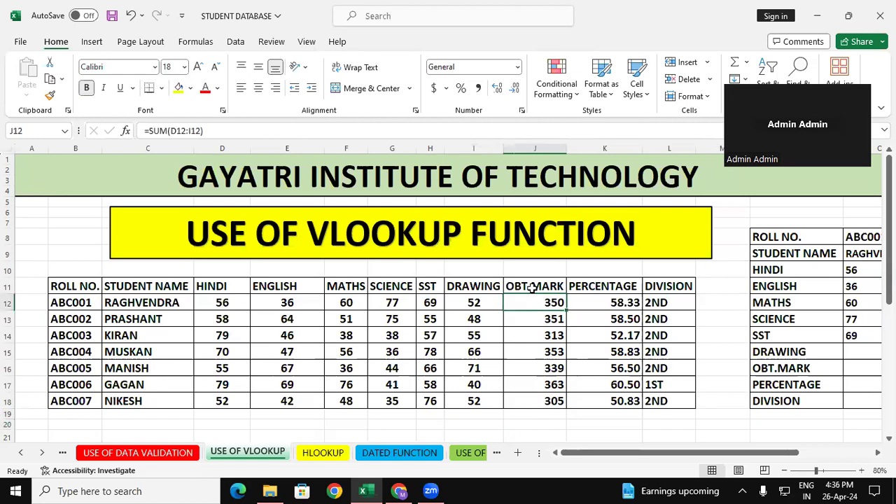
left_click(633, 305)
left_click(669, 308)
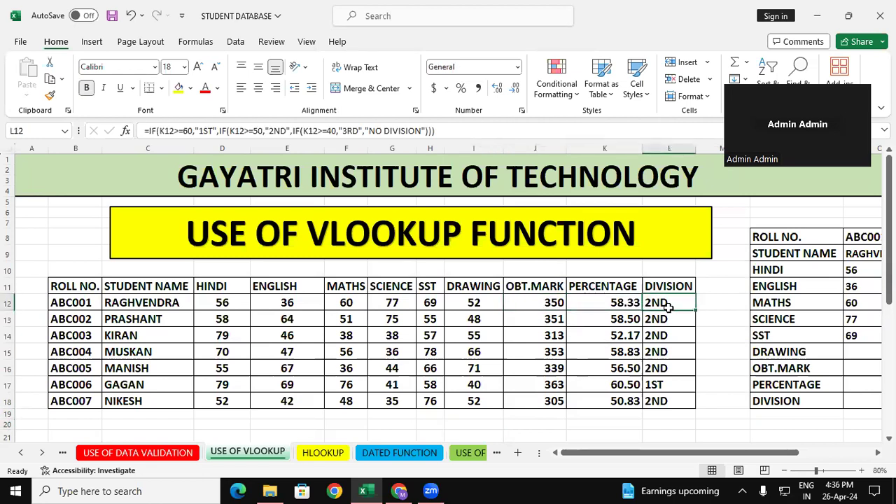
left_click(216, 304)
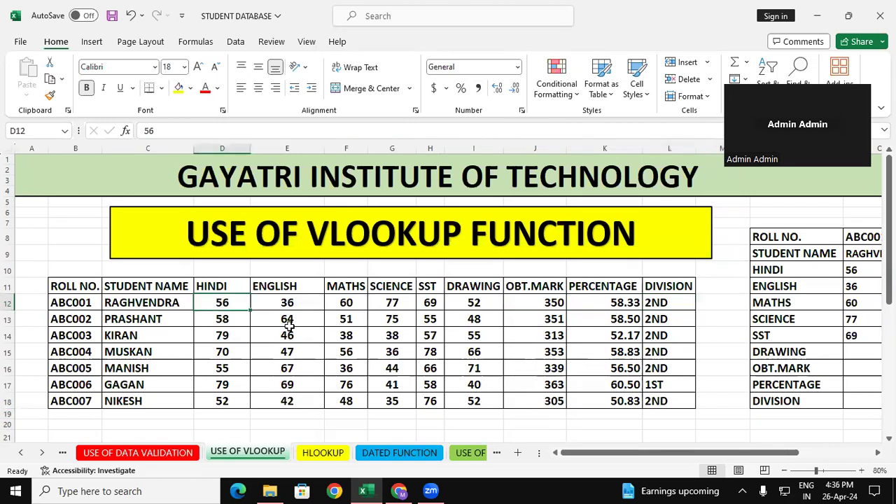
left_click_drag(287, 325, 488, 407)
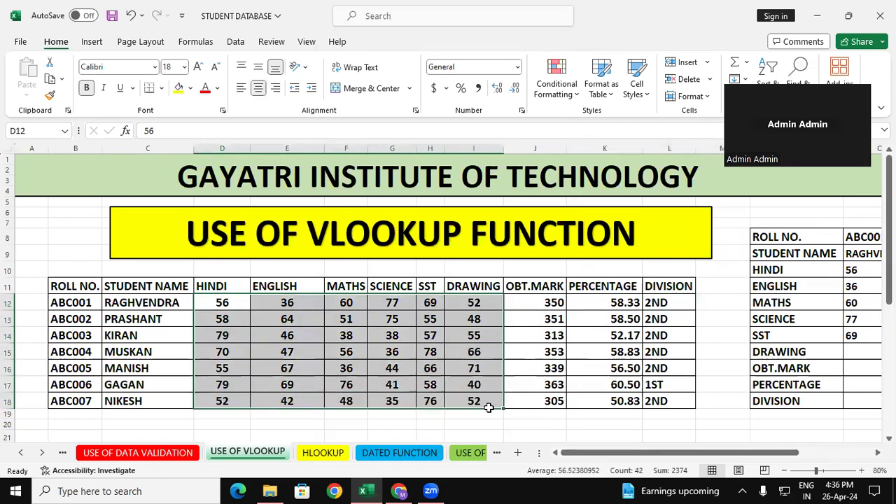
left_click(490, 432)
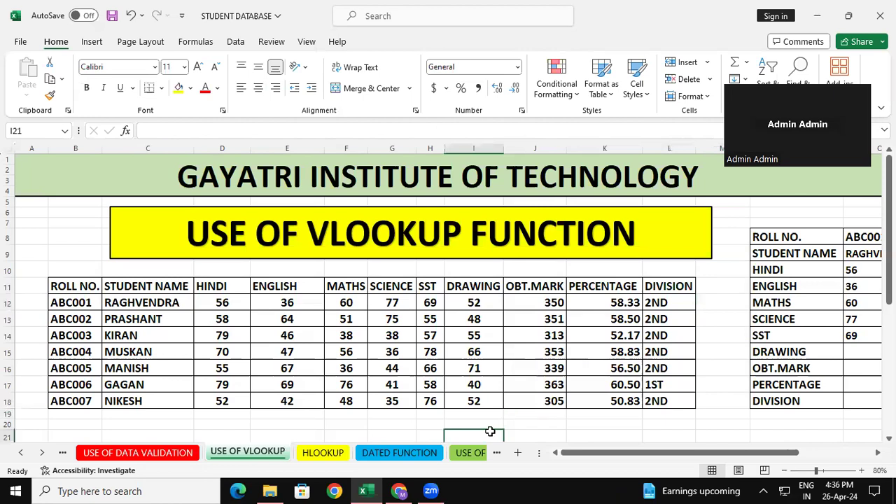
left_click(94, 300)
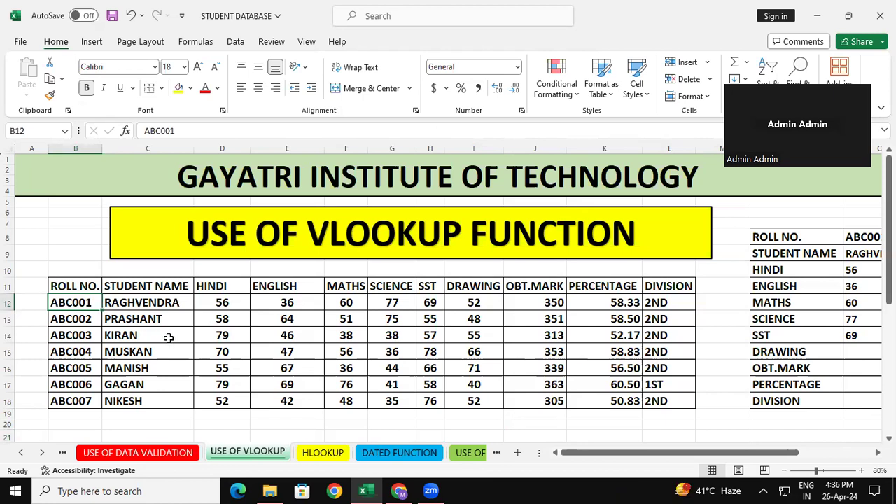
left_click(150, 313)
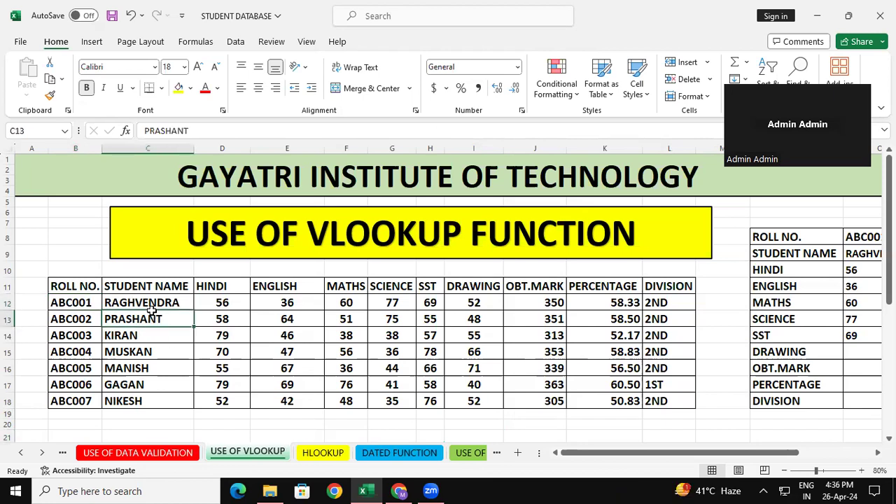
left_click(236, 308)
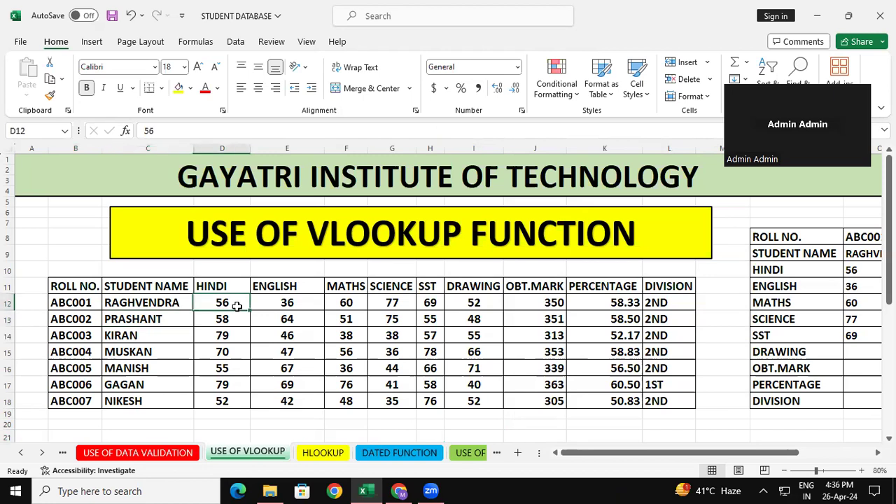
left_click(497, 337)
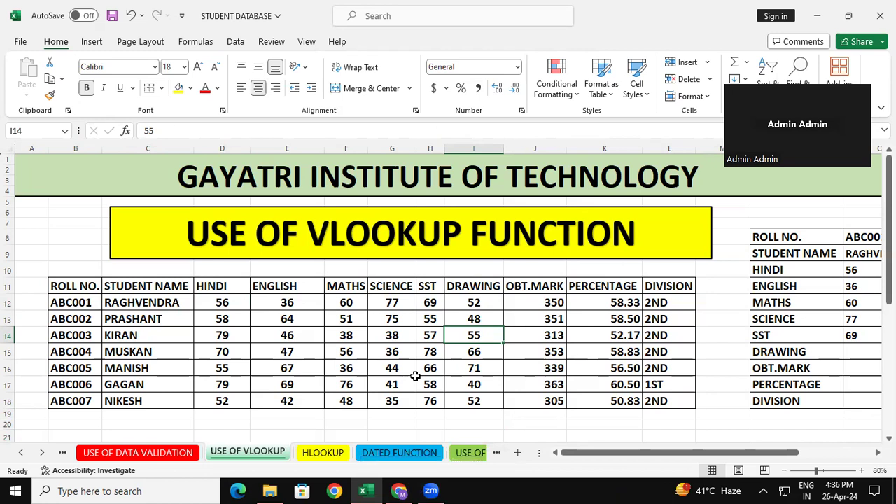
left_click_drag(161, 294, 160, 367)
left_click_drag(243, 300, 241, 315)
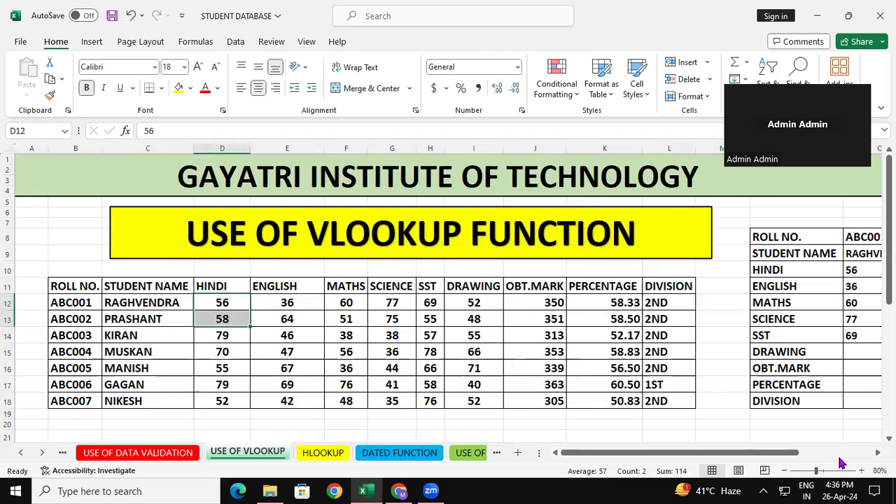
- Point out the ROLL NO. column and roll number ABC001 in the marks table
scroll(837, 383, "right", 1)
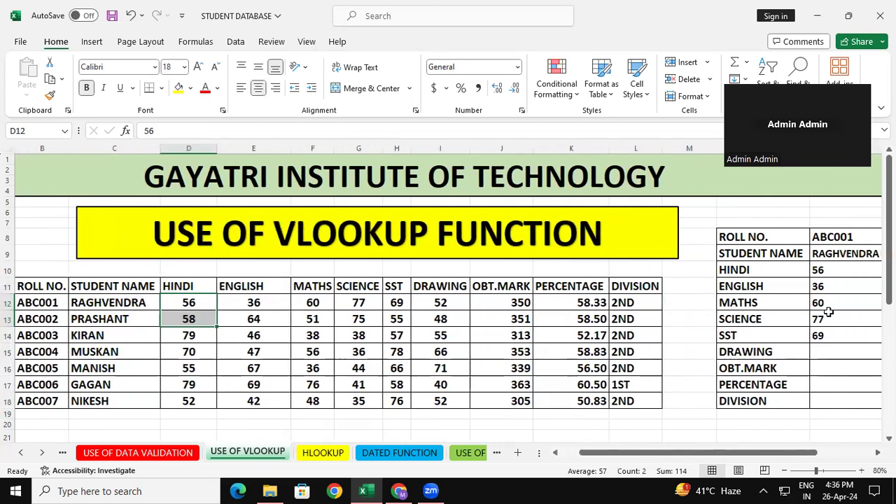
left_click(50, 287)
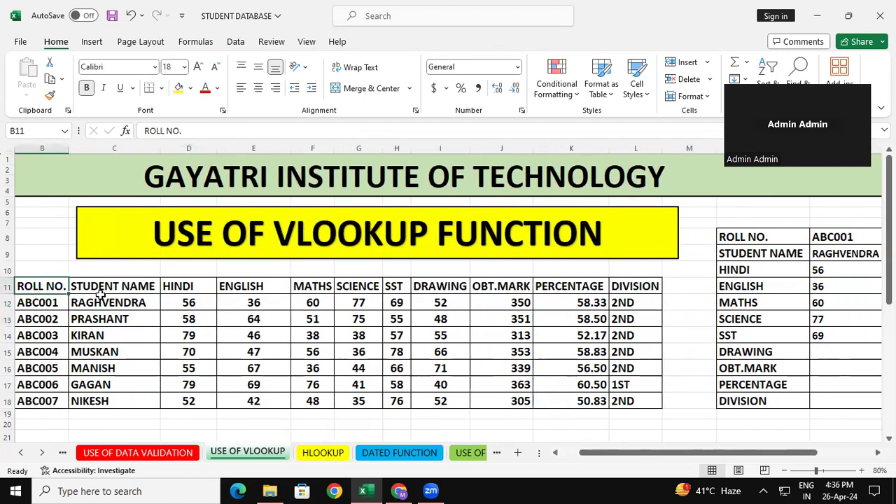
left_click(38, 301)
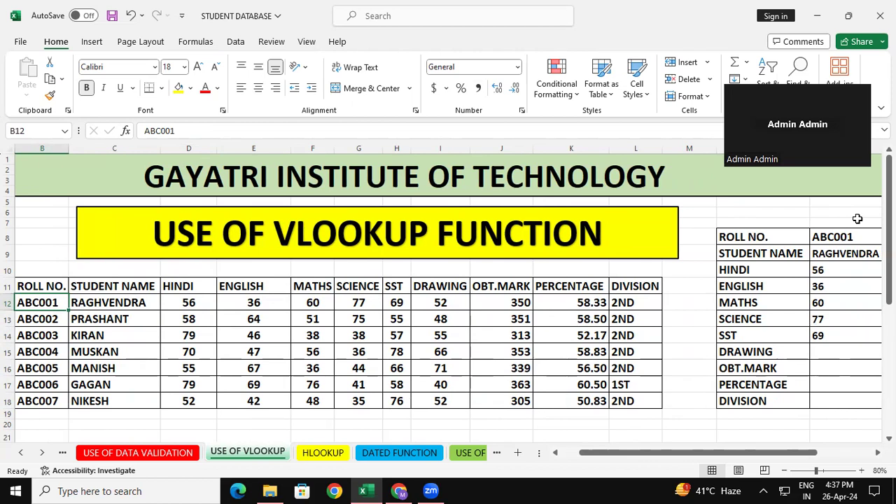
- Delete the old values in the lookup panel cells O8:O15
left_click_drag(855, 235, 847, 328)
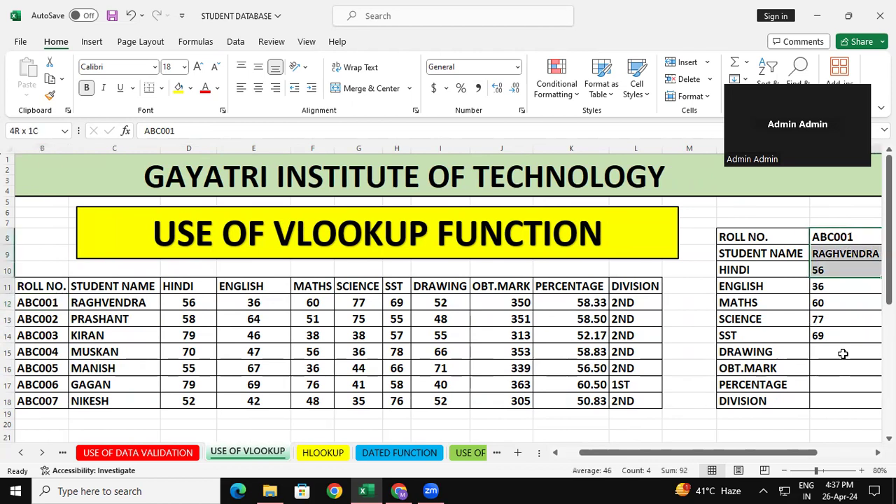
key("Delete")
left_click(676, 372)
left_click_drag(714, 454, 621, 460)
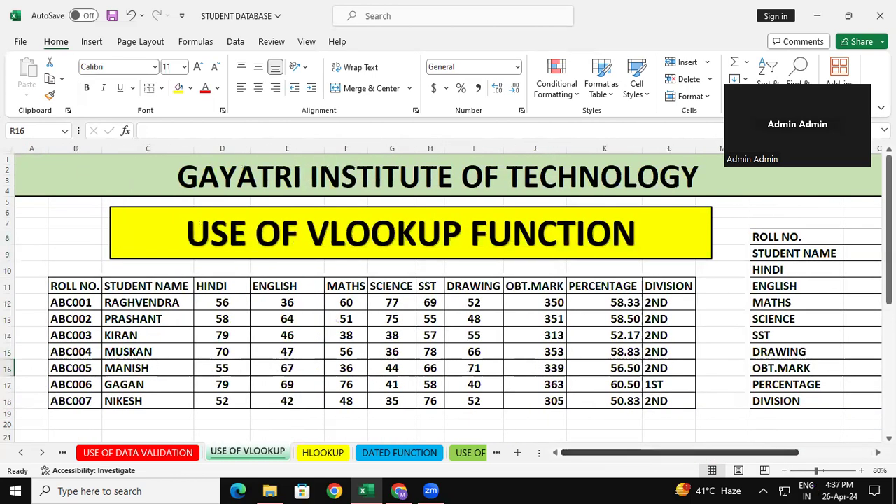
- Copy roll number ABC001 from B12 and paste it into panel cell O8
right_click(78, 297)
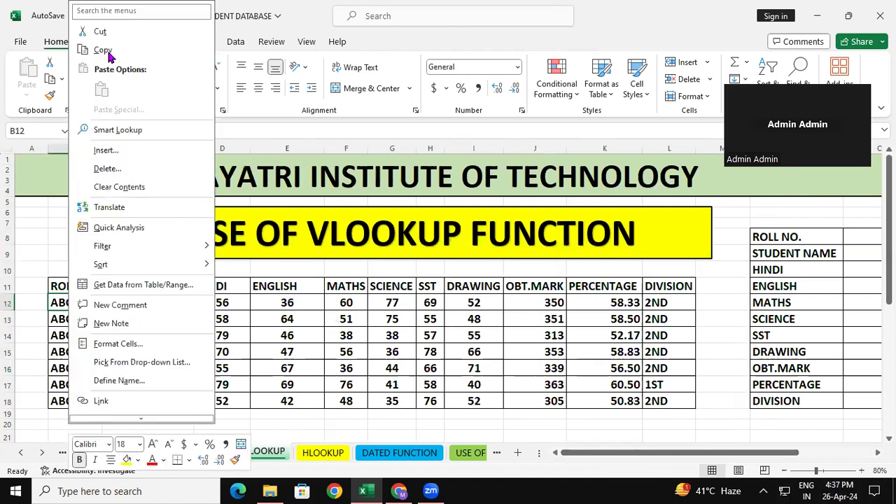
left_click(109, 51)
left_click(856, 235)
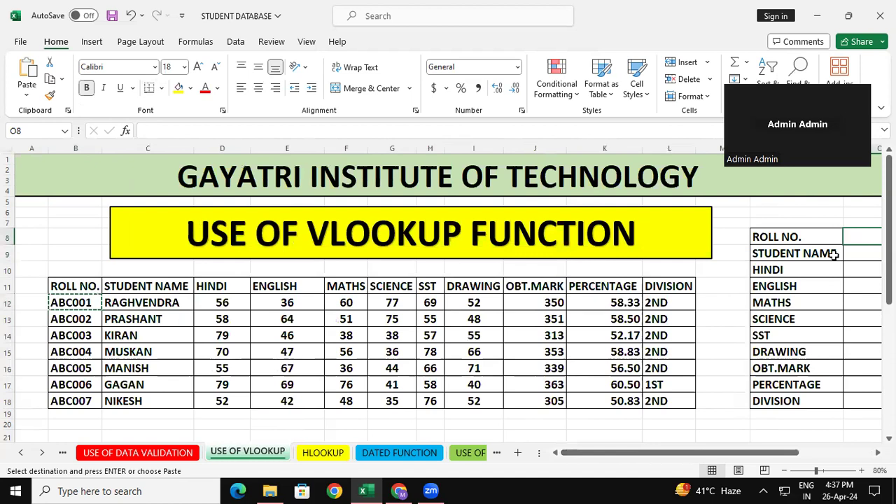
key("ctrl+v")
scroll(833, 254, "right", 3)
left_click(707, 317)
left_click_drag(755, 452, 680, 462)
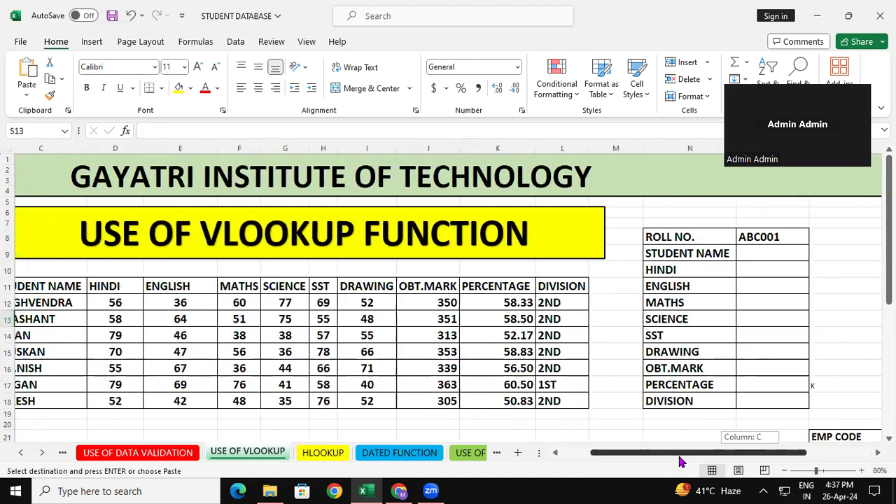
left_click_drag(679, 462, 665, 462)
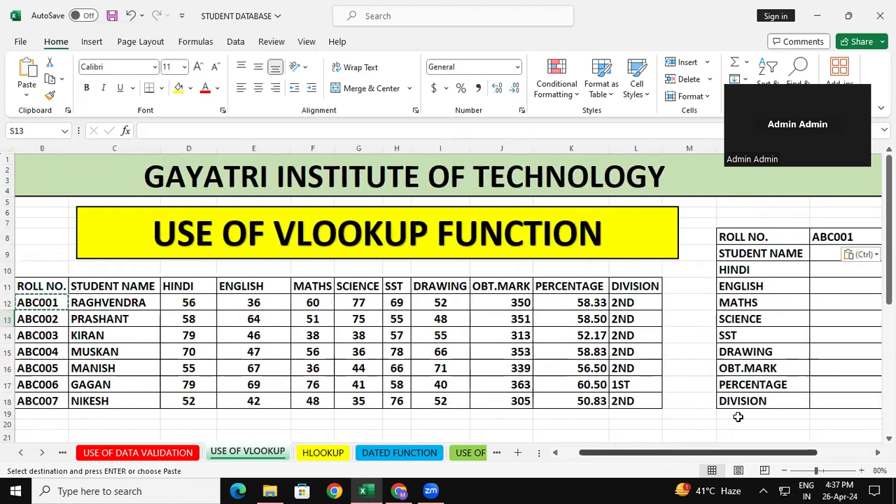
- Review the table's roll numbers, names and SST marks, then select the STUDENT NAME cell
left_click(815, 250)
left_click(616, 305)
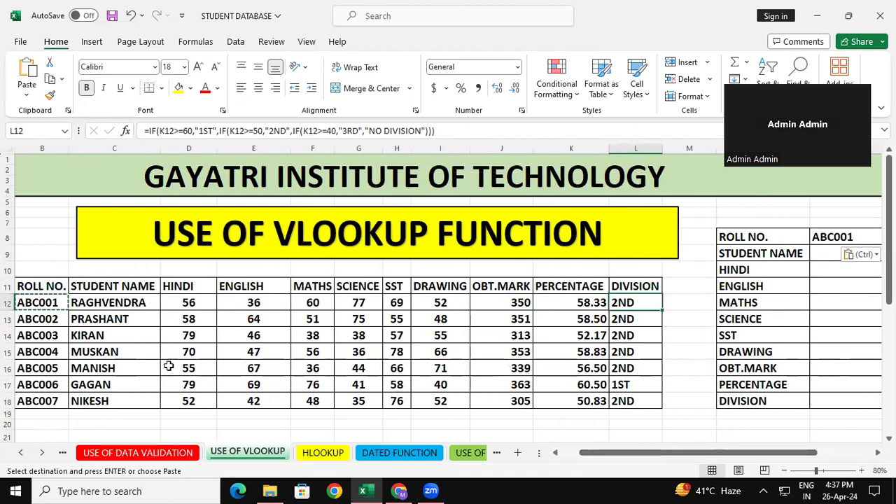
left_click(42, 318)
left_click(72, 318)
left_click(46, 302)
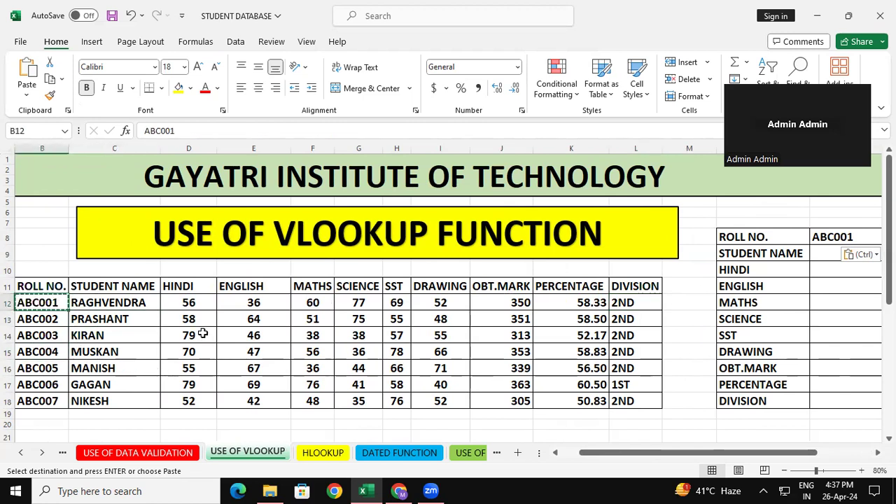
left_click(394, 401)
left_click(828, 255)
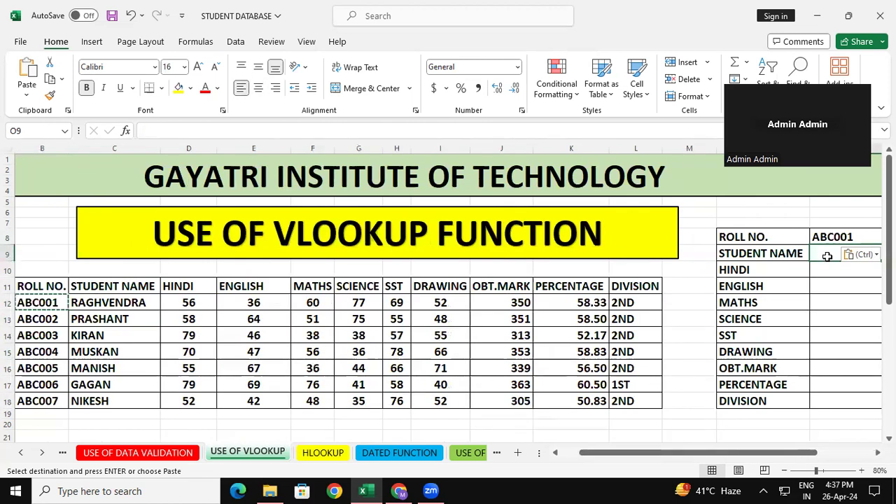
- Enter =VLOOKUP(O8,B11:L18,2,0) in O9 so it returns the name RAGHVENDRA
type("=")
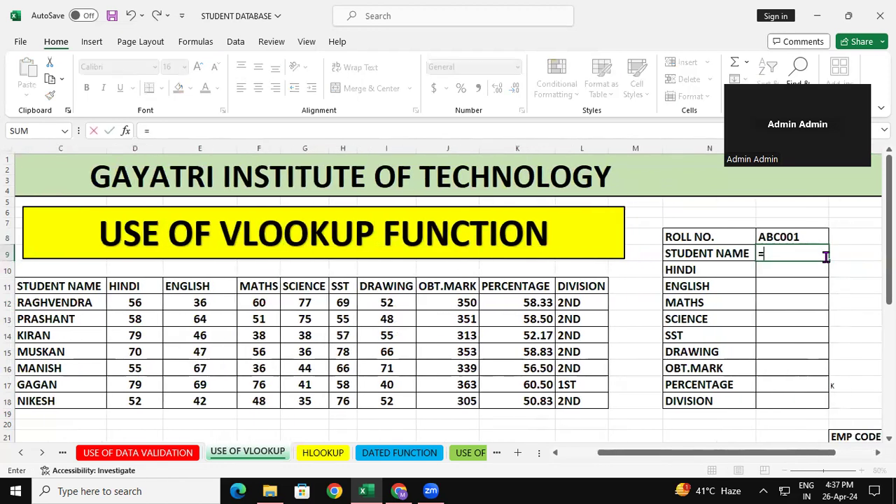
type("vloo")
key("Tab")
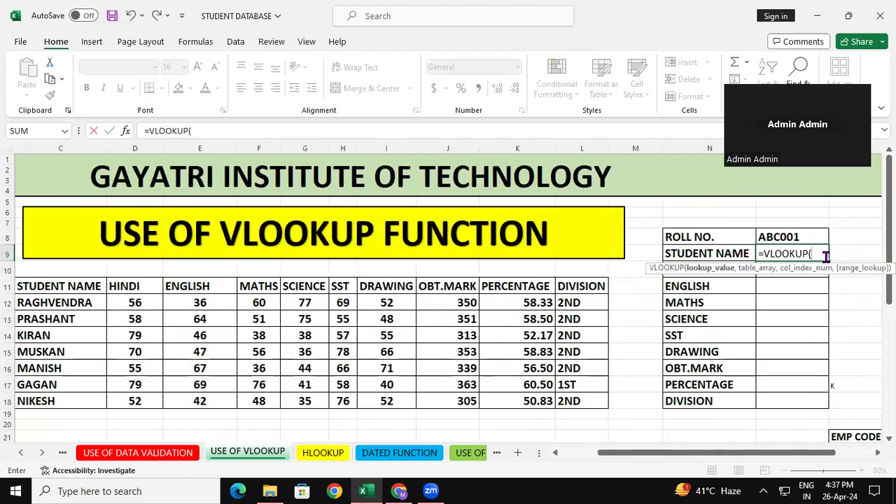
left_click(782, 237)
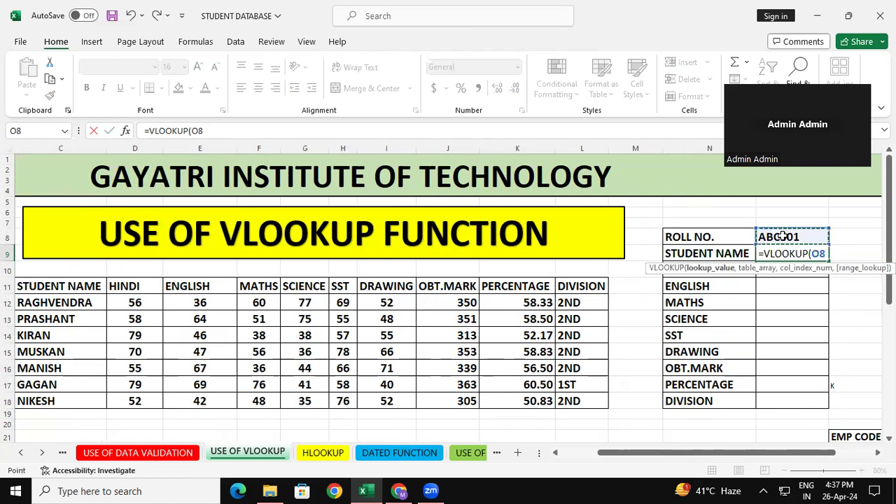
type(",")
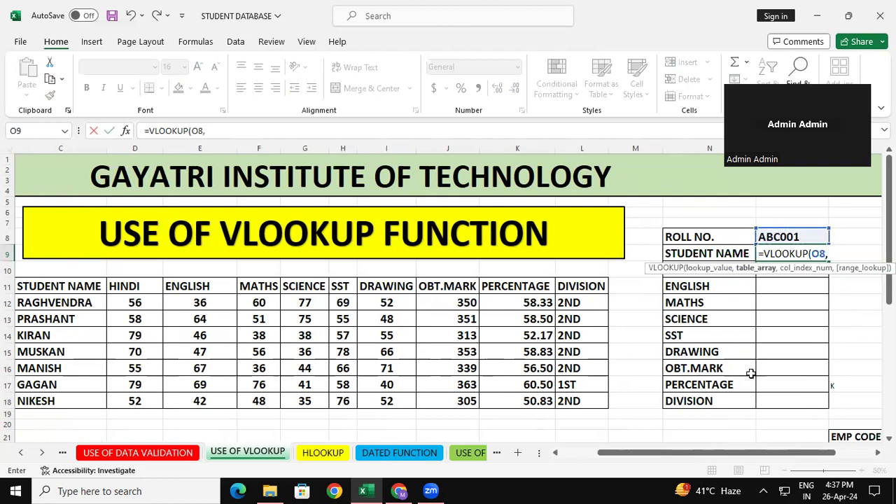
left_click_drag(677, 455, 639, 455)
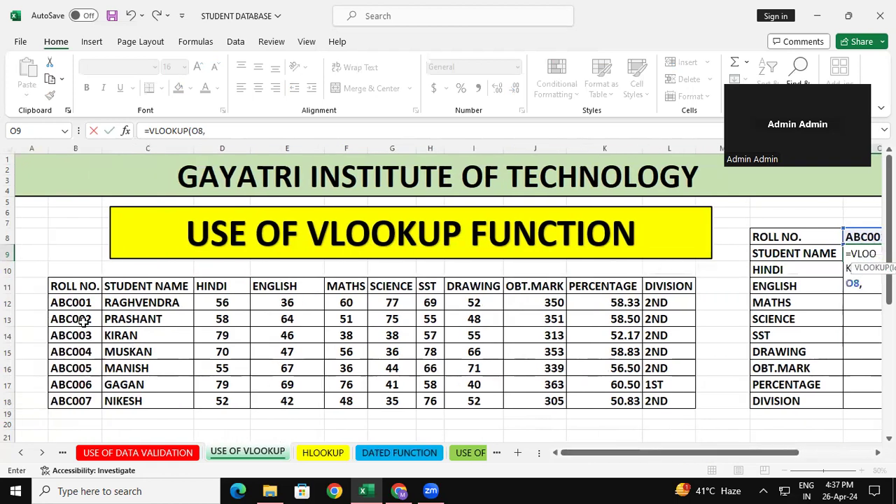
left_click_drag(76, 287, 657, 399)
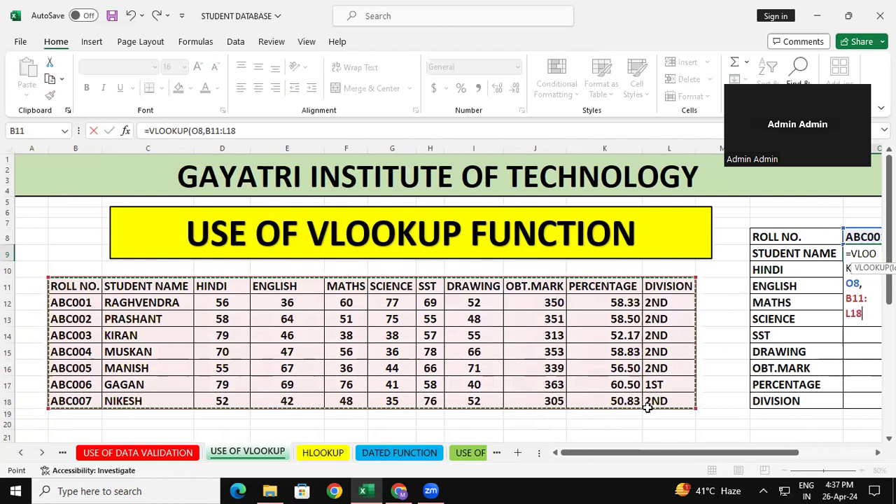
left_click_drag(646, 453, 670, 453)
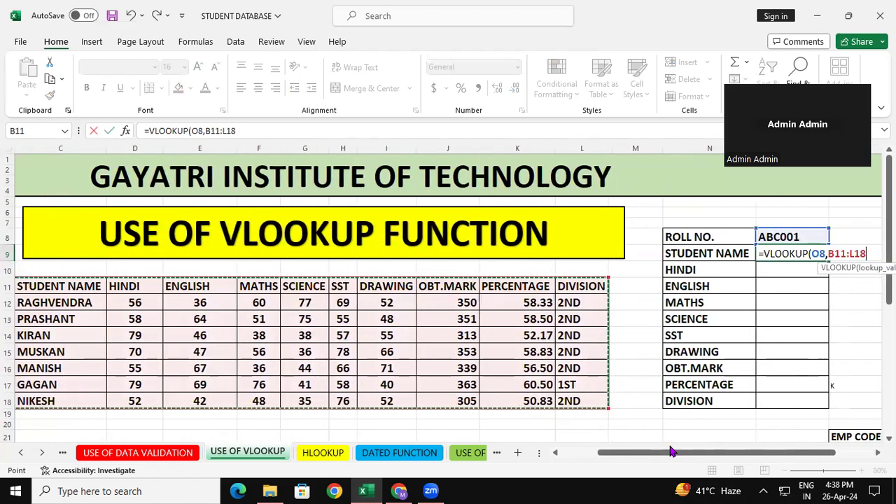
type(",")
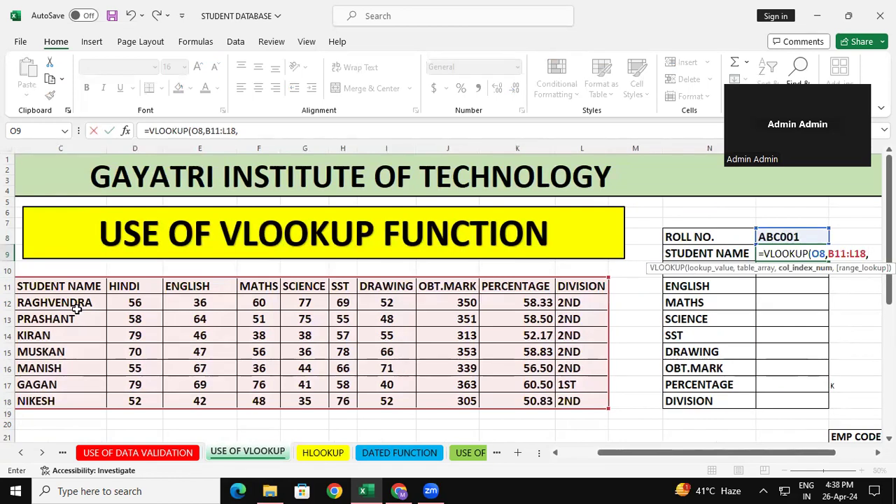
type(",2")
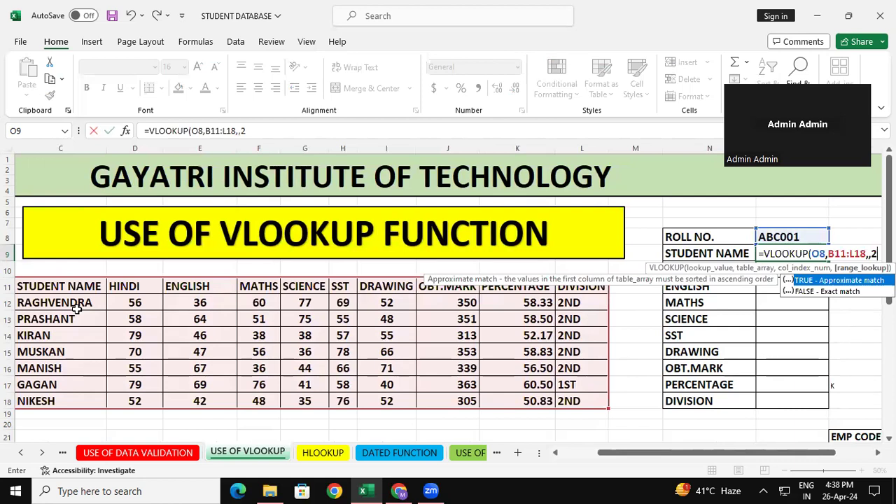
key("BackSpace")
key("BackSpace")
type("2,0")
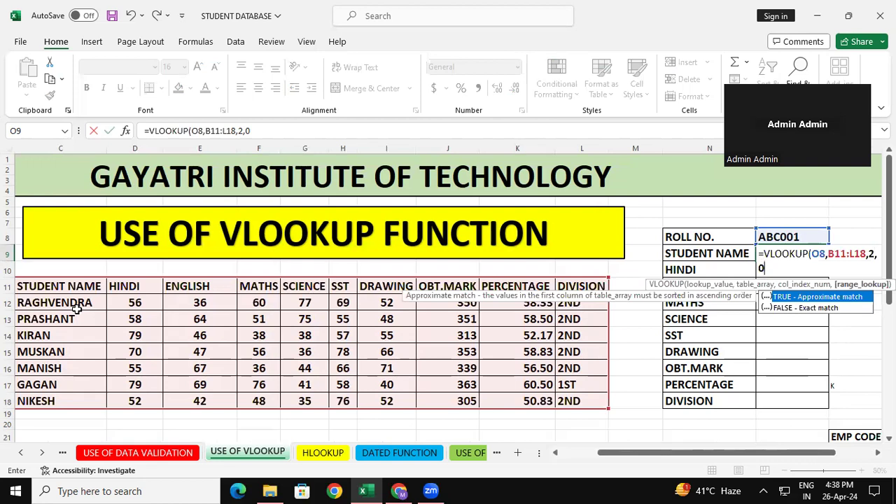
type(")")
key("Return")
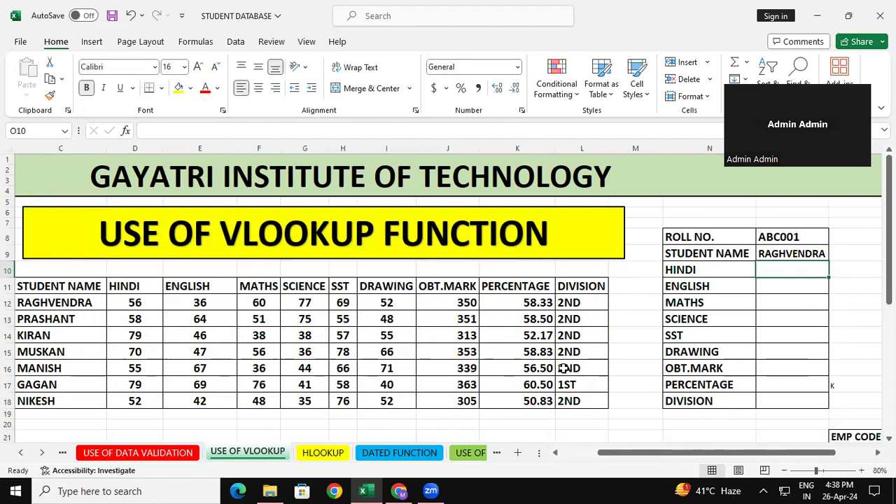
- Check the first student's HINDI mark of 56 and select the panel's HINDI cell O10
left_click_drag(691, 453, 654, 453)
left_click(604, 351)
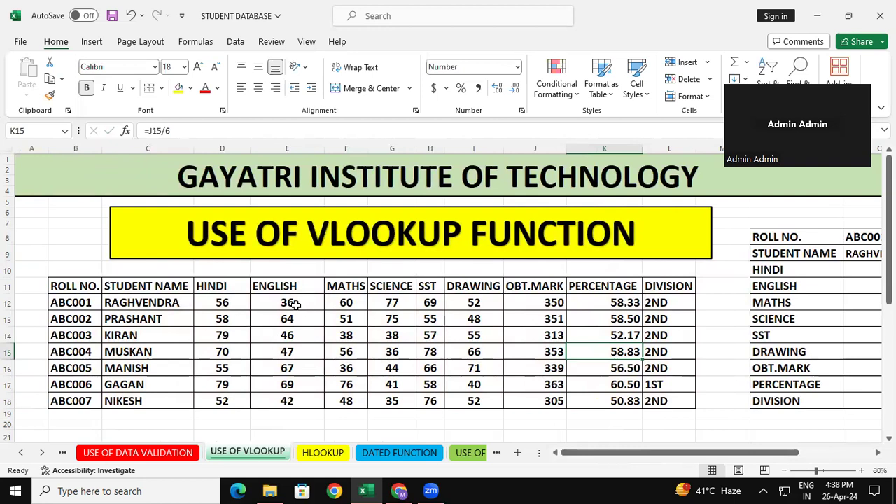
left_click(236, 303)
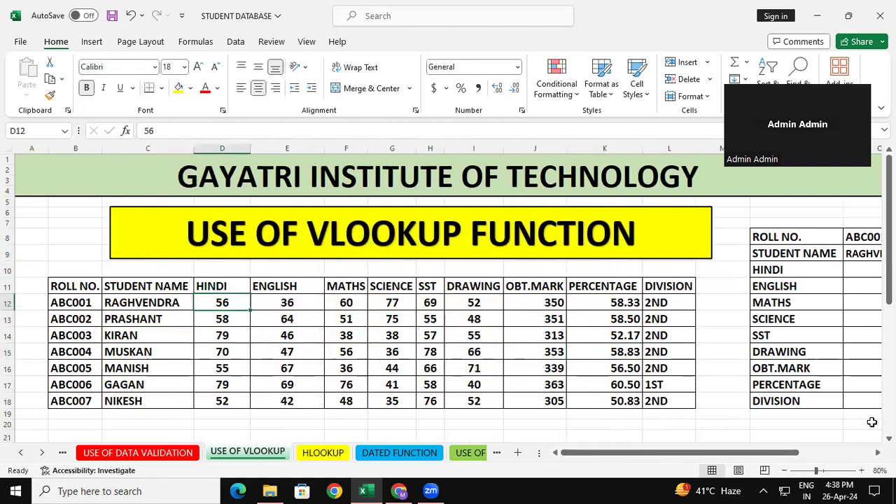
scroll(824, 315, "right", 2)
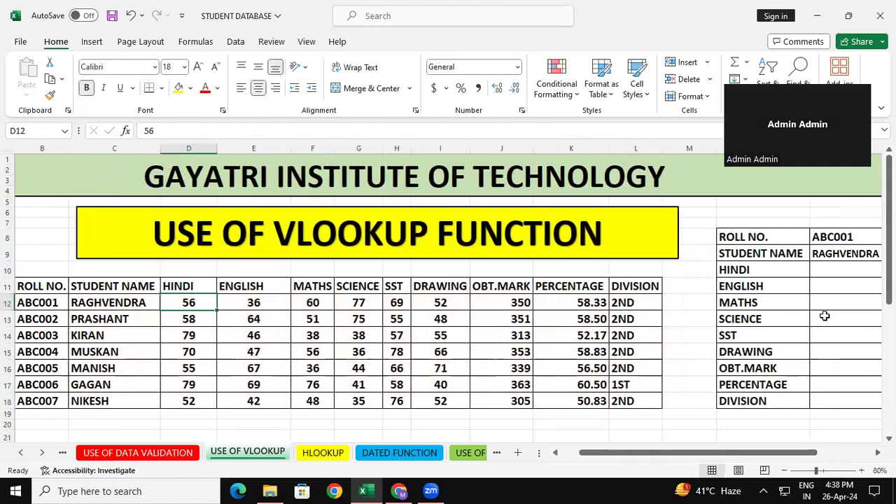
left_click(833, 272)
- Enter =VLOOKUP(O8,B11:L18,3,0) in O10 to pull the HINDI mark
type("=")
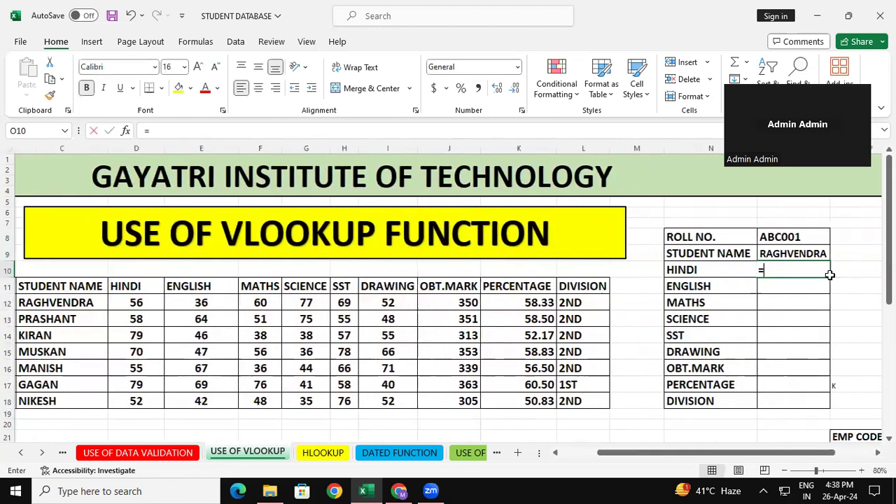
type("vl")
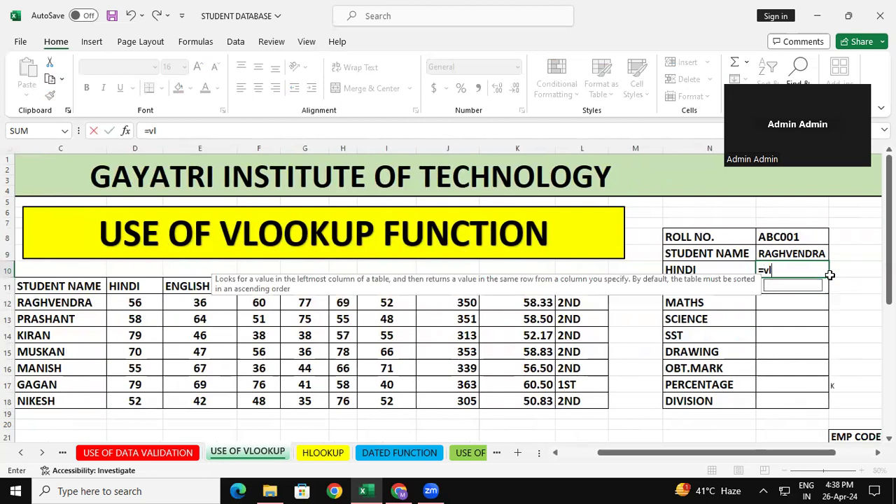
type("oo")
key("Tab")
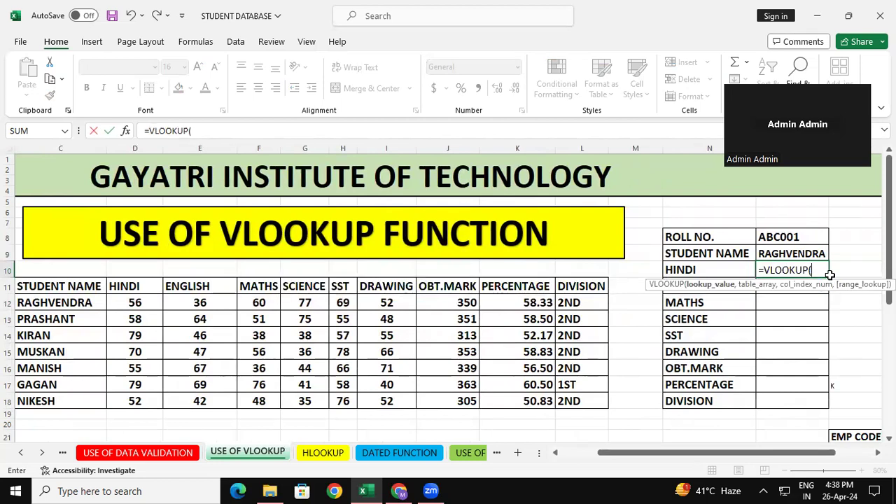
left_click(790, 238)
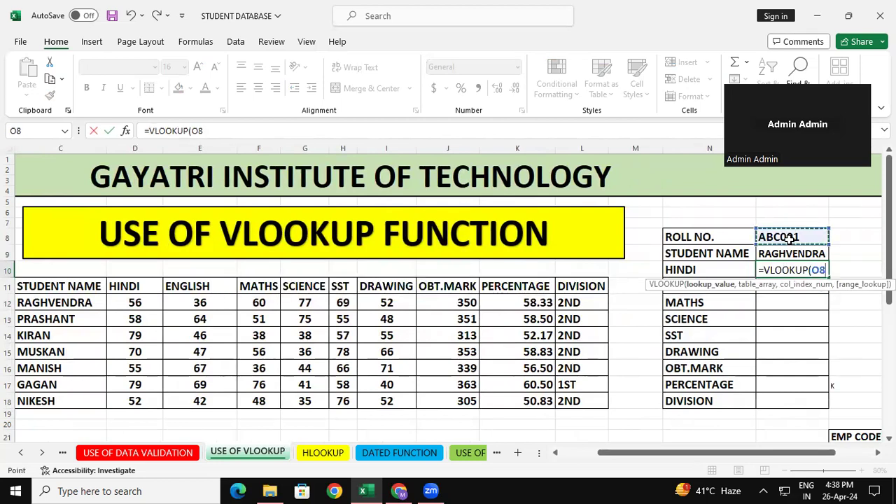
type(",")
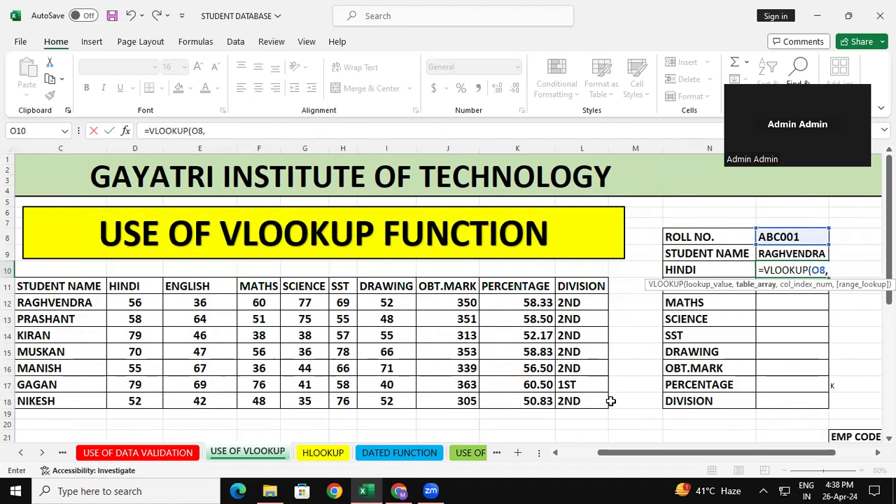
left_click_drag(635, 452, 617, 452)
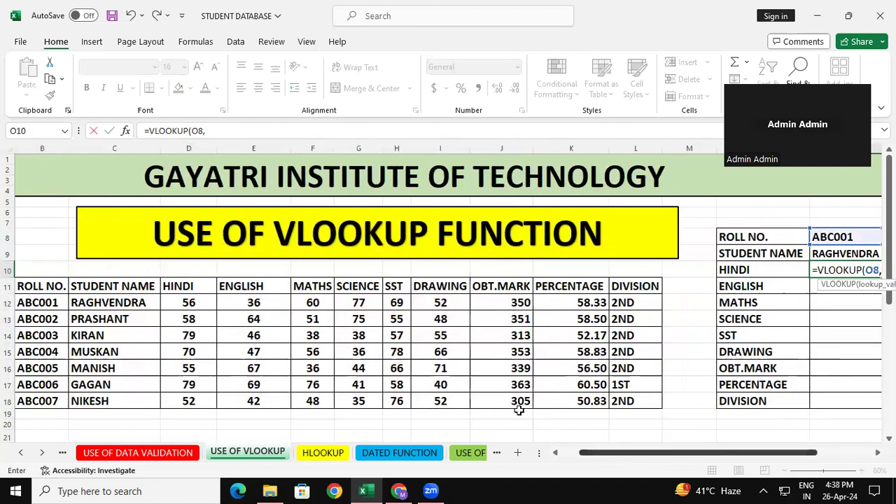
left_click_drag(55, 292, 254, 384)
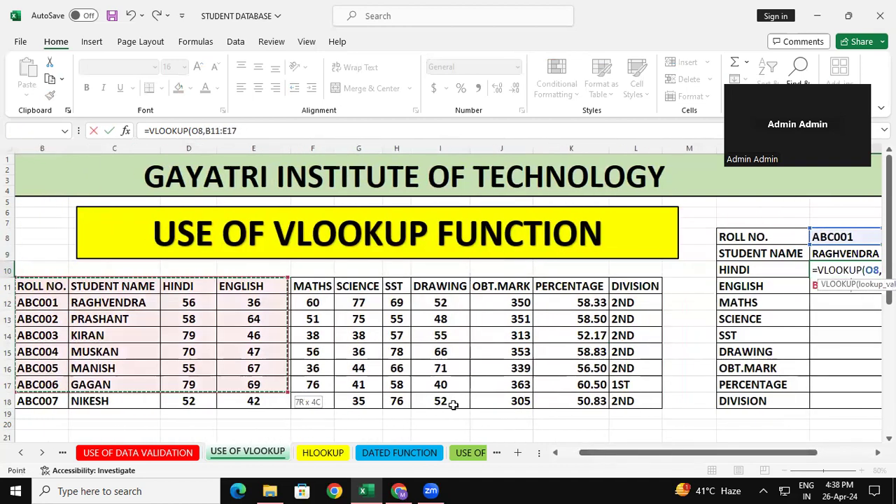
left_click_drag(454, 405, 634, 403)
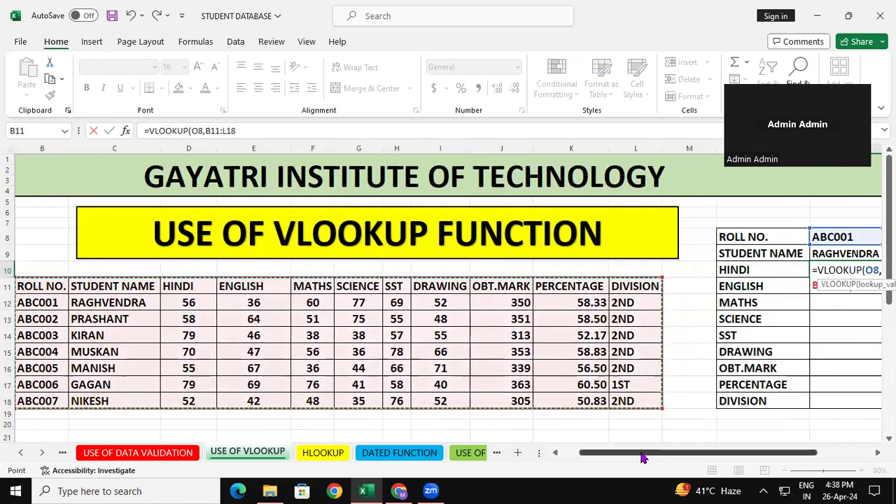
left_click_drag(642, 456, 694, 455)
type(",")
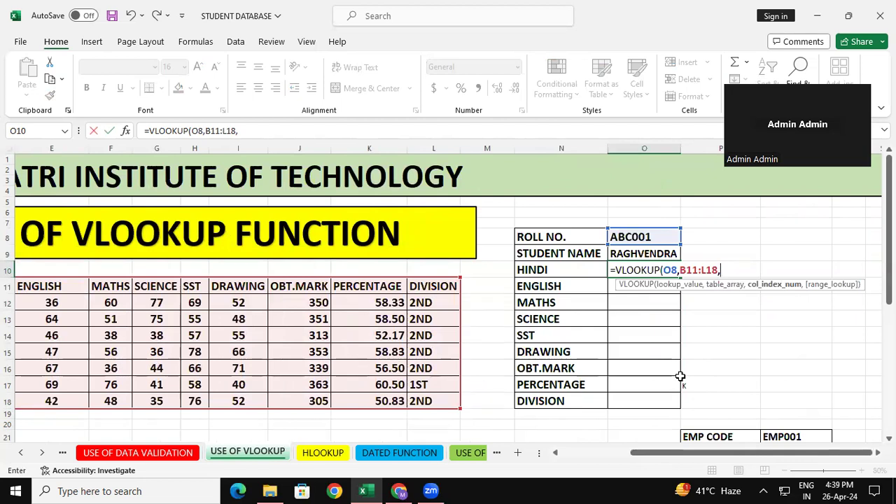
type("3")
type(",0")
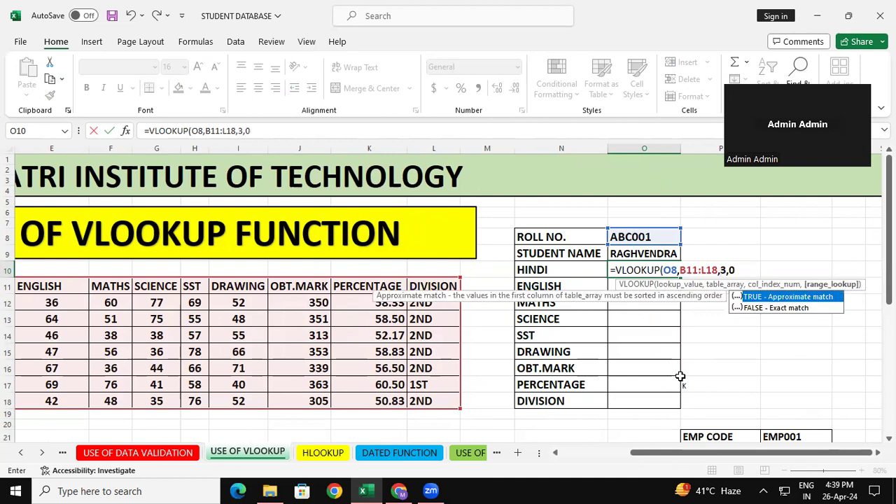
type(")")
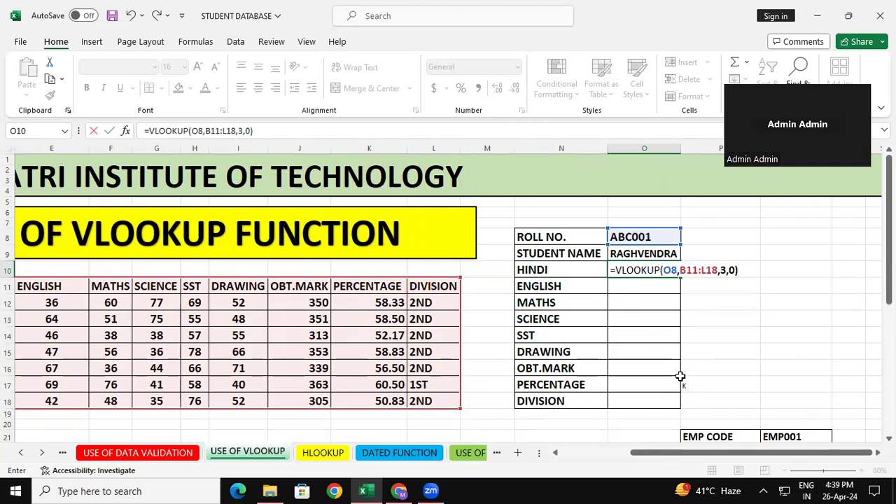
key("Return")
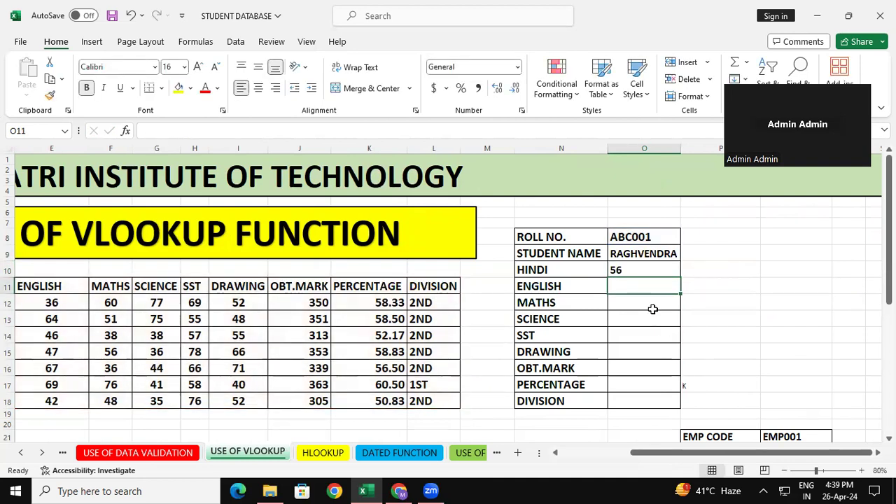
- Fill the HINDI formula down the rest of the panel, which produces #N/A results
left_click(678, 273)
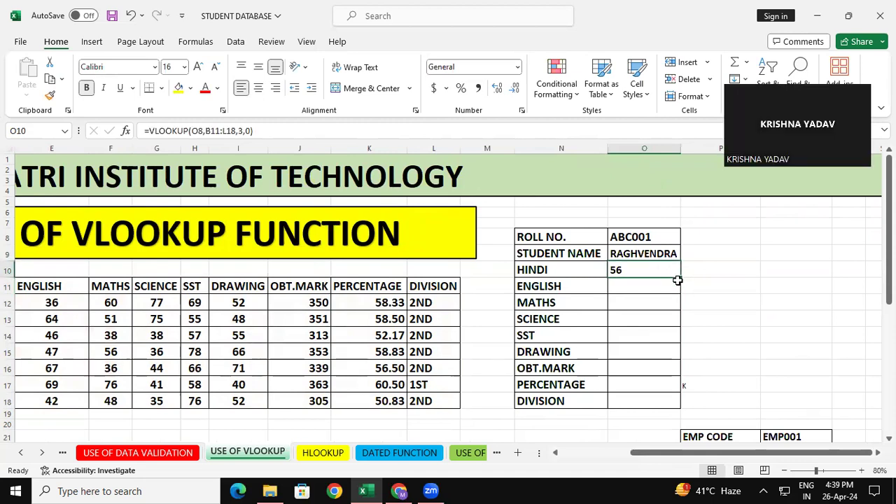
double_click(679, 278)
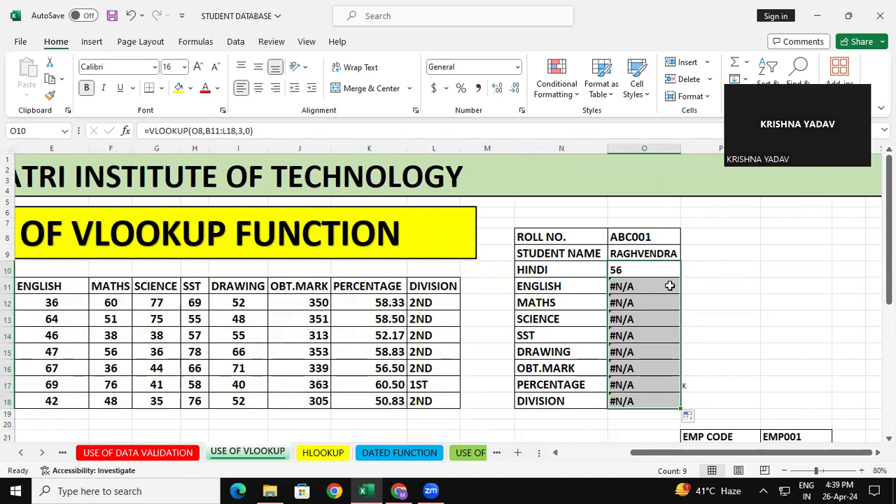
left_click_drag(789, 458, 744, 458)
left_click_drag(689, 237, 711, 384)
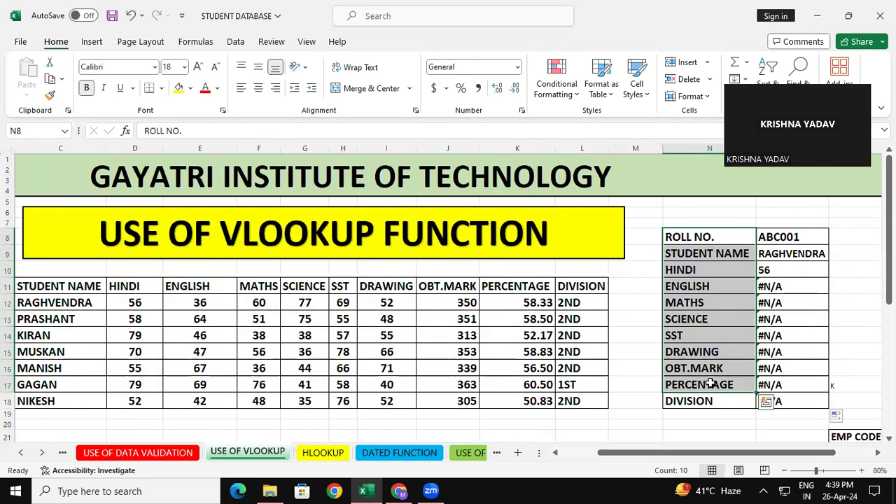
- Clear the #N/A results from ENGLISH through DIVISION and select the ENGLISH cell
left_click_drag(102, 292, 349, 287)
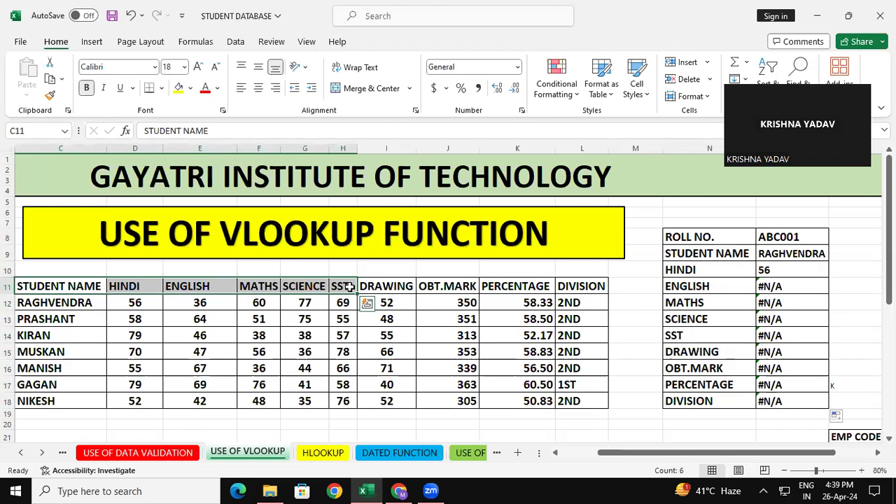
left_click_drag(788, 286, 784, 402)
key("Delete")
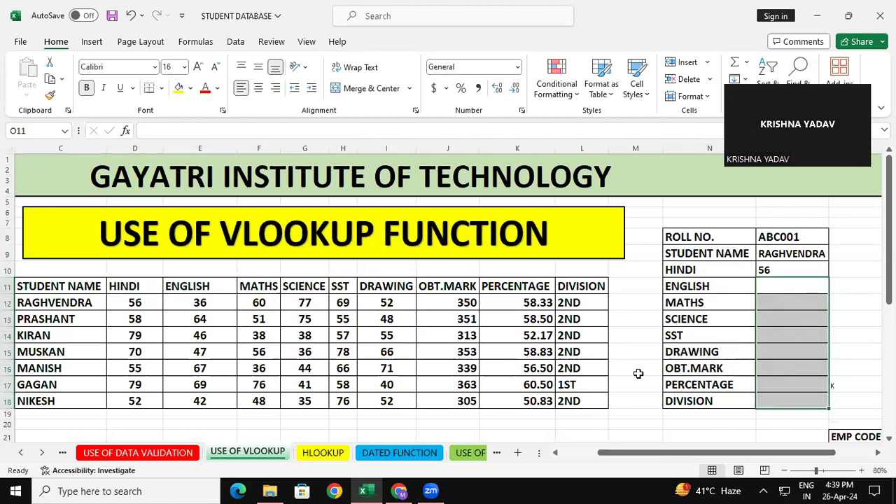
left_click(756, 293)
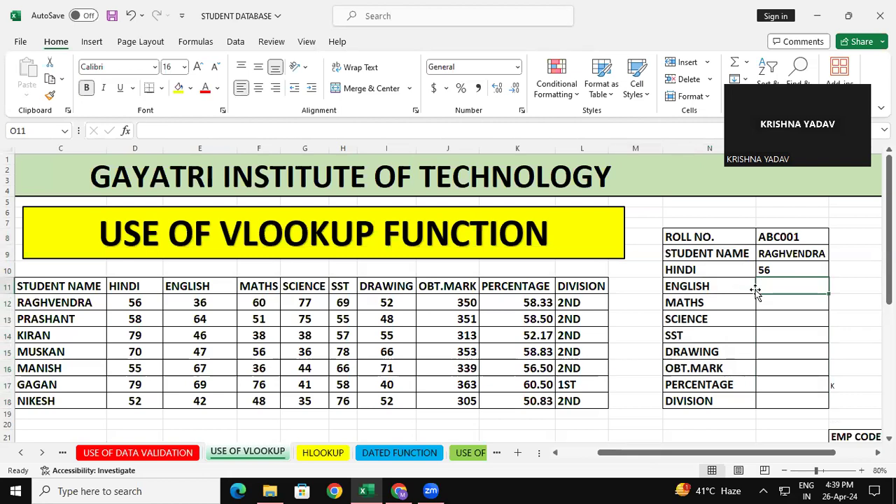
- Enter =VLOOKUP(O8,B11:L18,4,0) in O11 to show the ENGLISH mark 36
type("=")
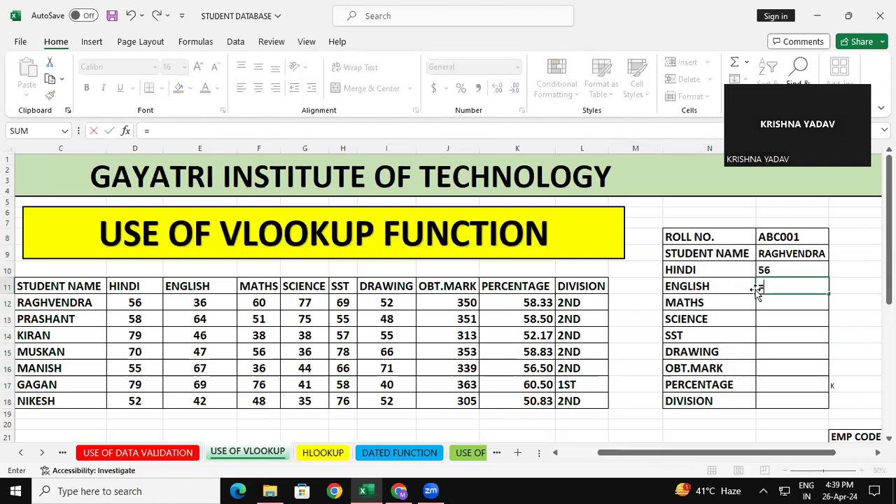
type("vloo")
key("Tab")
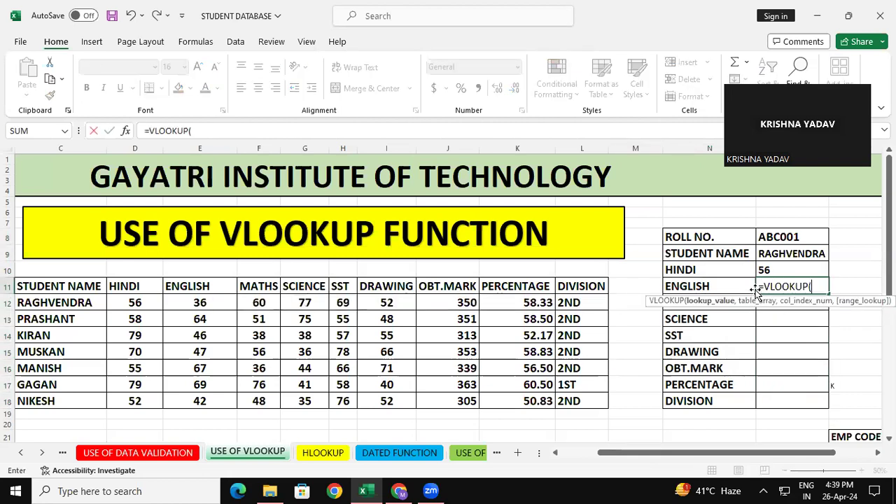
left_click(803, 239)
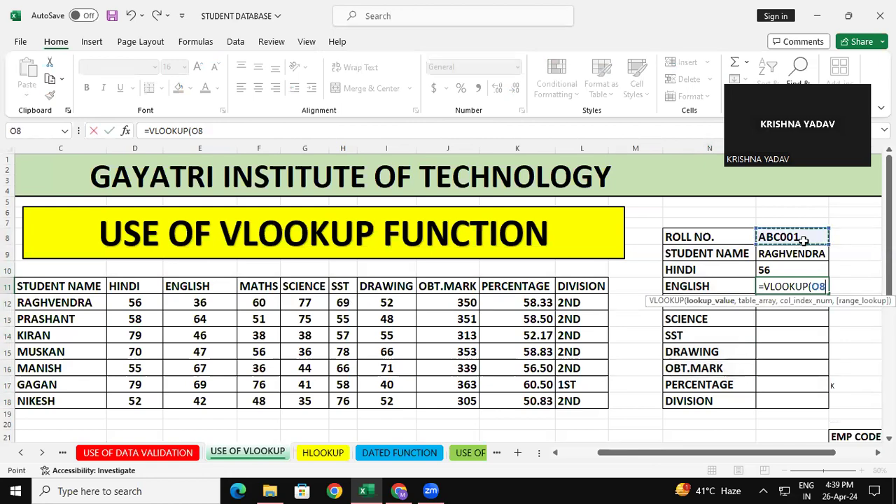
type(",")
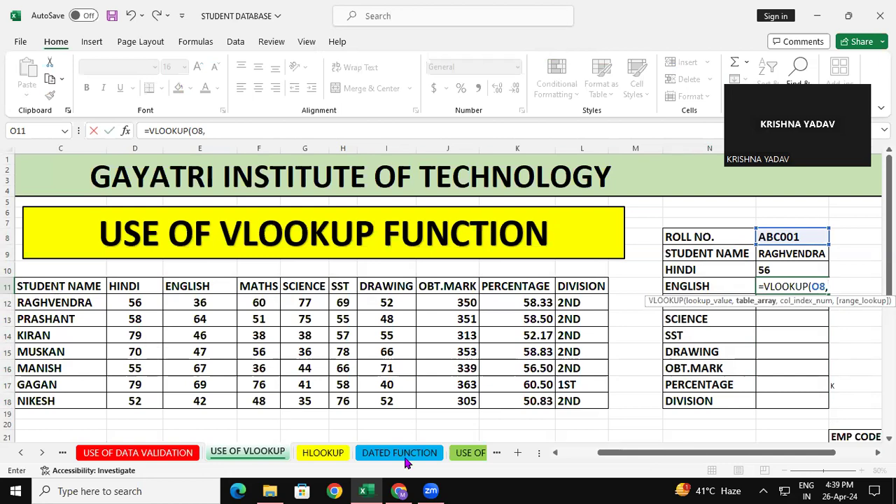
left_click_drag(628, 450, 609, 452)
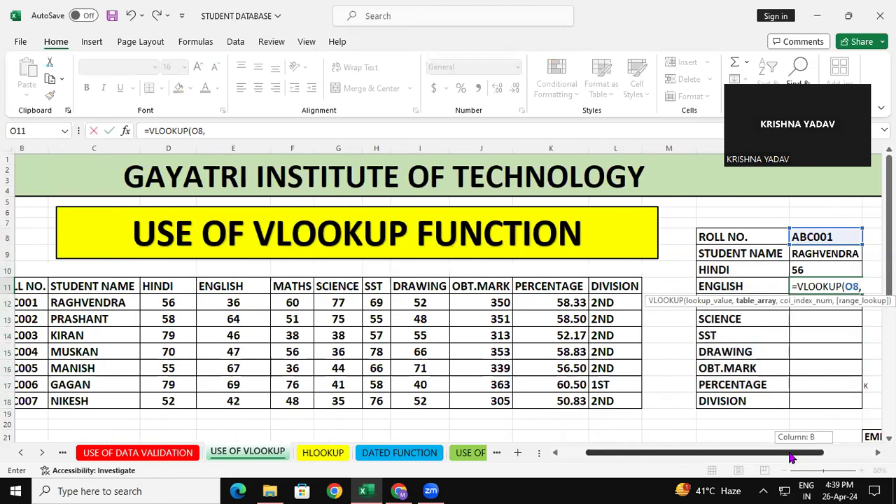
left_click_drag(38, 287, 623, 402)
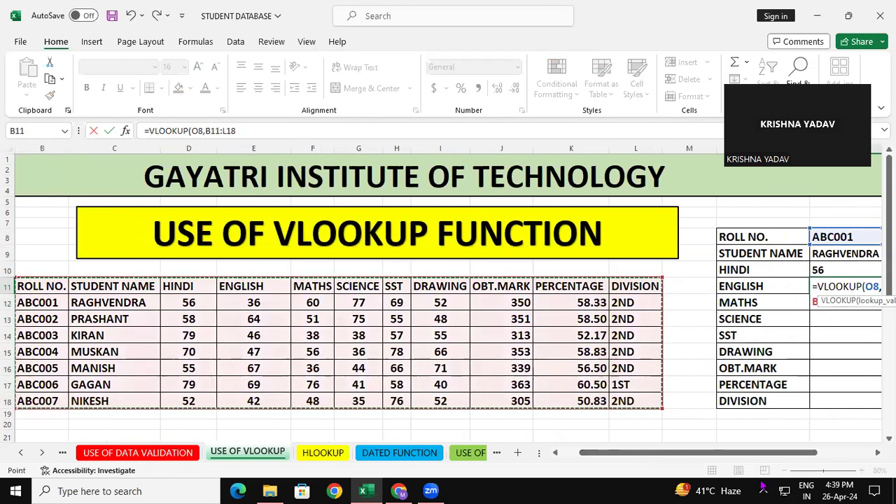
left_click_drag(763, 458, 800, 457)
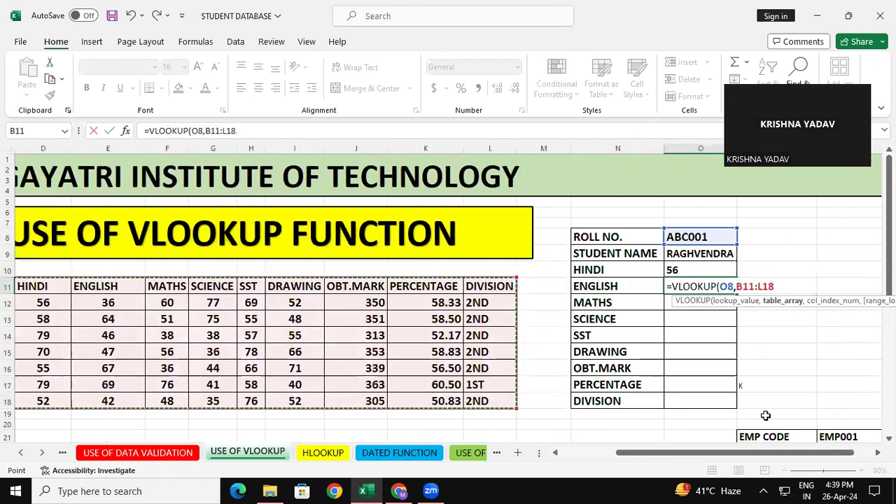
type(",")
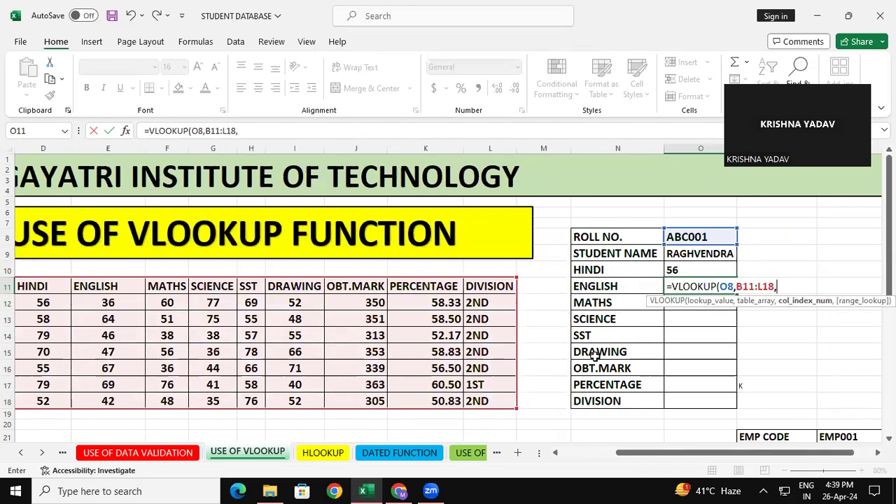
type("4,0")
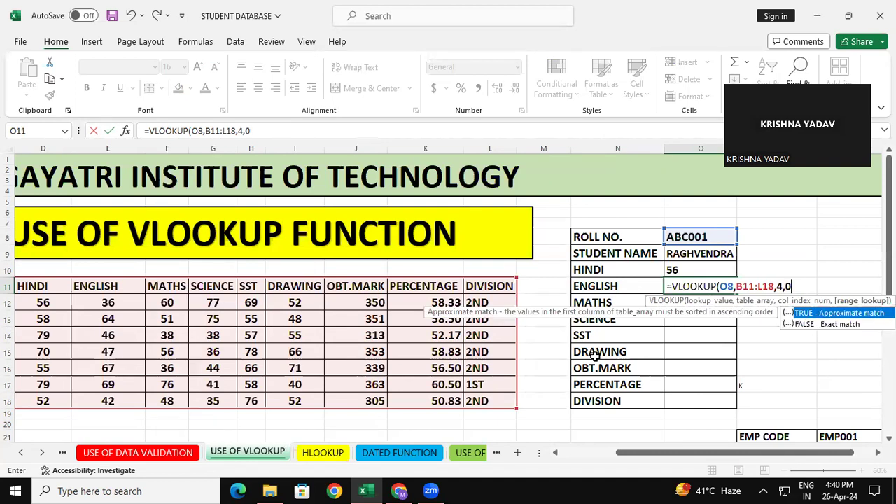
type(")")
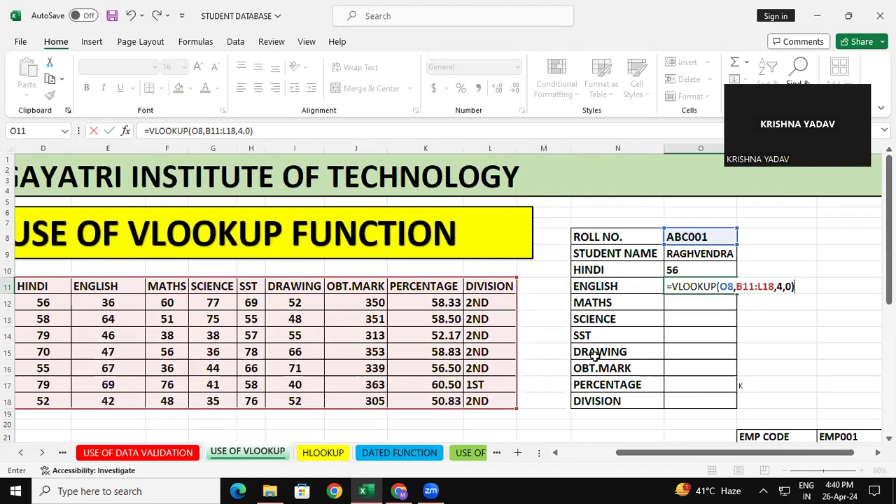
key("Return")
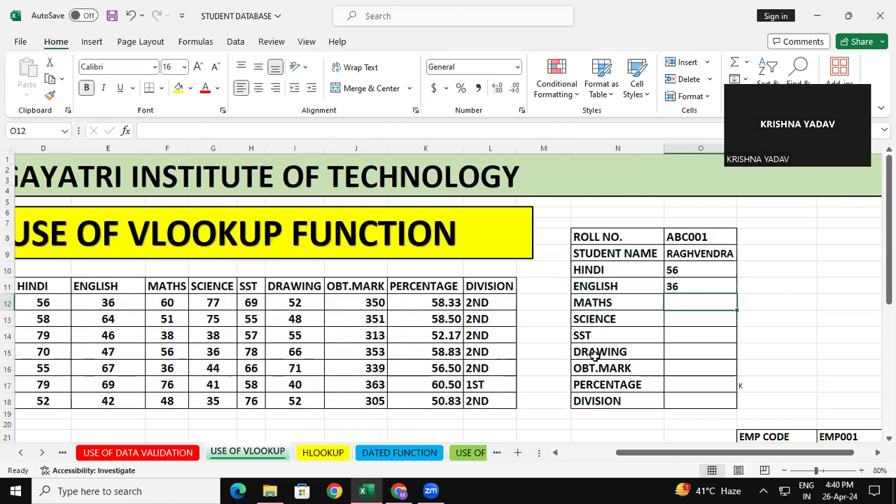
type("=vlo")
- Complete =VLOOKUP(O8,B11:L18,5,0) in O12 to show the MATHS mark 60
key("Tab")
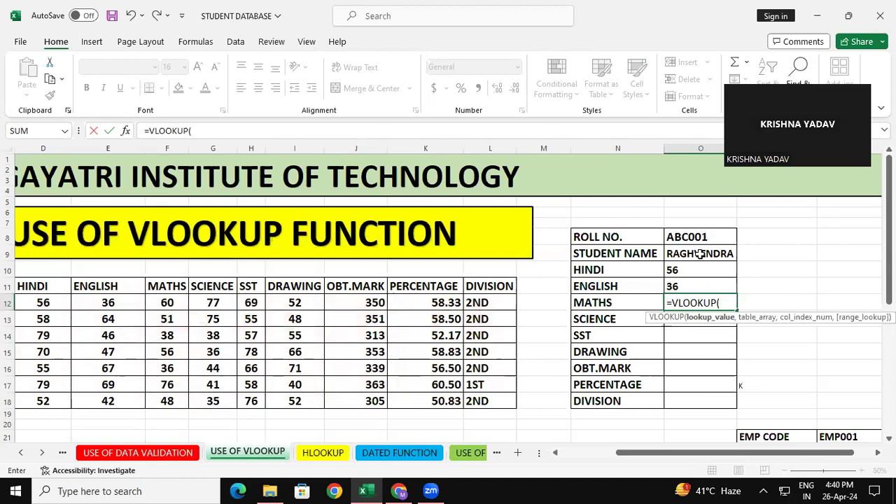
left_click(698, 238)
type(",")
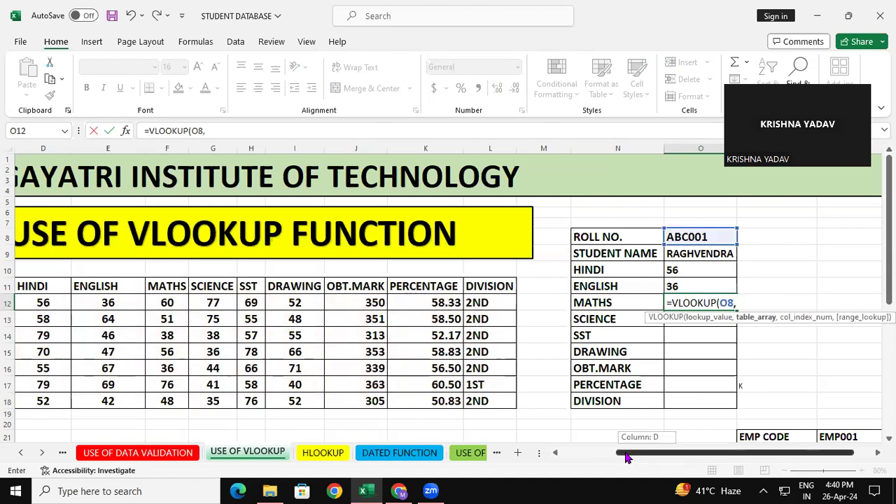
left_click_drag(648, 459, 611, 456)
left_click_drag(56, 284, 634, 401)
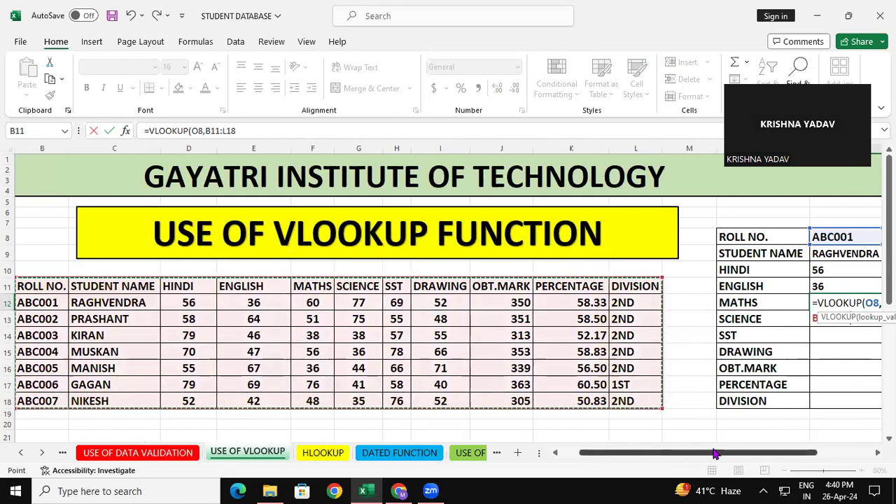
left_click_drag(636, 456, 714, 455)
type(",")
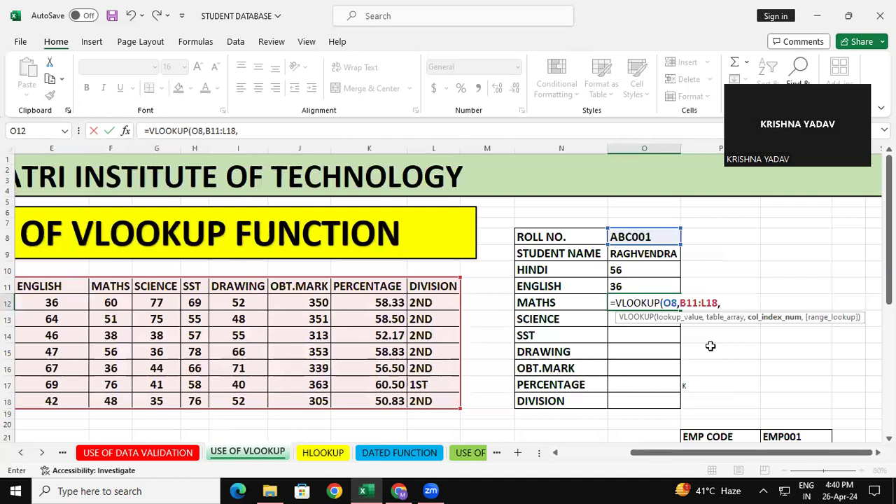
type("5,0")
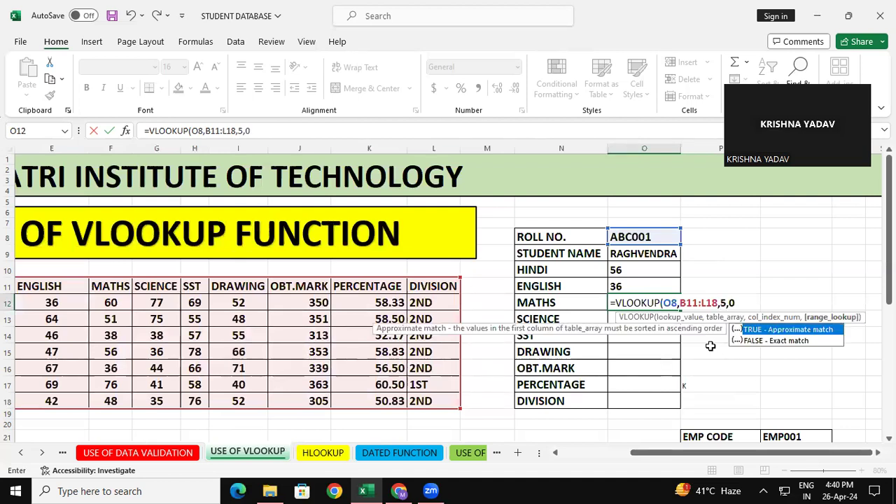
type(")")
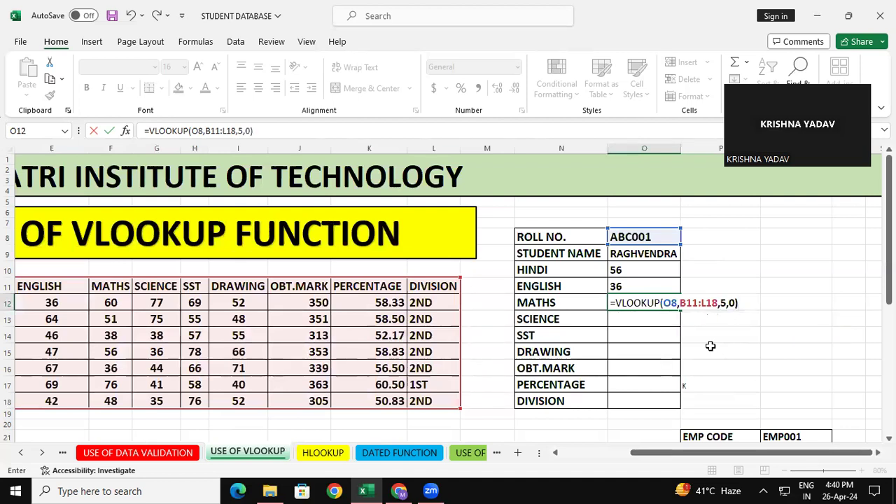
key("Return")
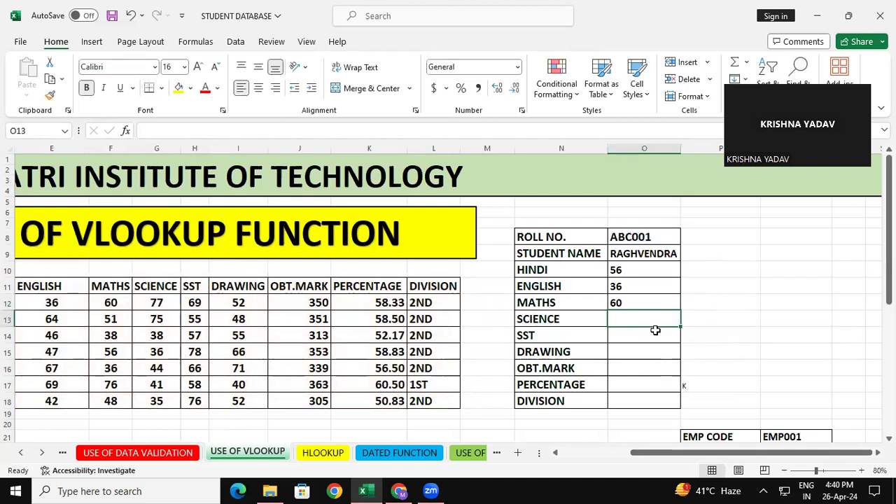
- Scroll down to the employee salary table and its EMP CODE lookup panel
left_click_drag(627, 317, 625, 401)
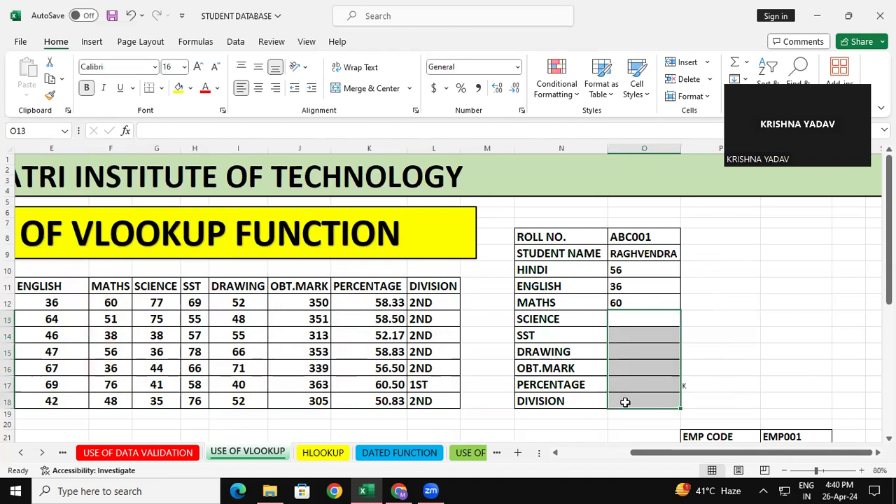
left_click(735, 387)
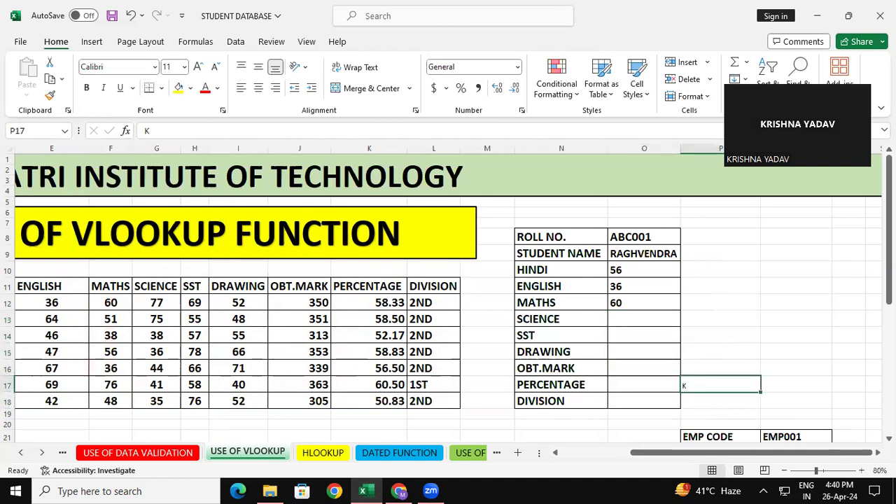
scroll(448, 294, "down", 3)
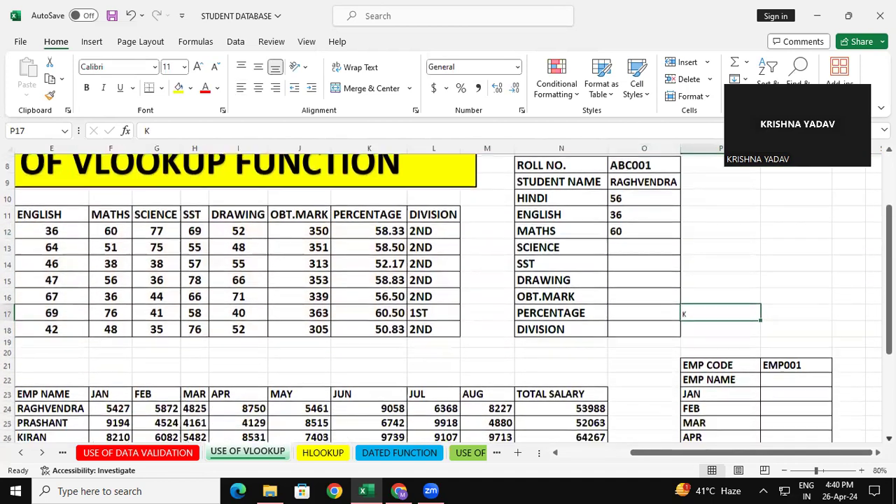
scroll(448, 294, "down", 3)
left_click_drag(779, 455, 750, 453)
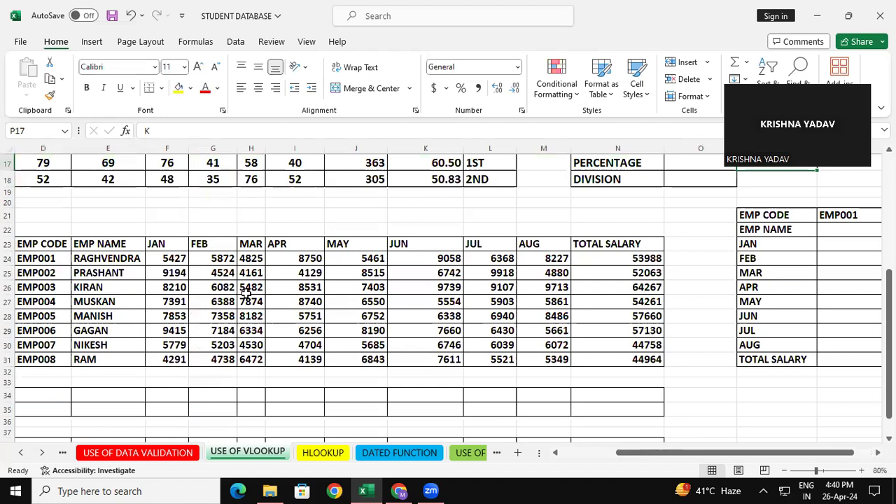
- Walk through the employee headings from EMP CODE to TOTAL SALARY and its SUM formula
left_click(54, 241)
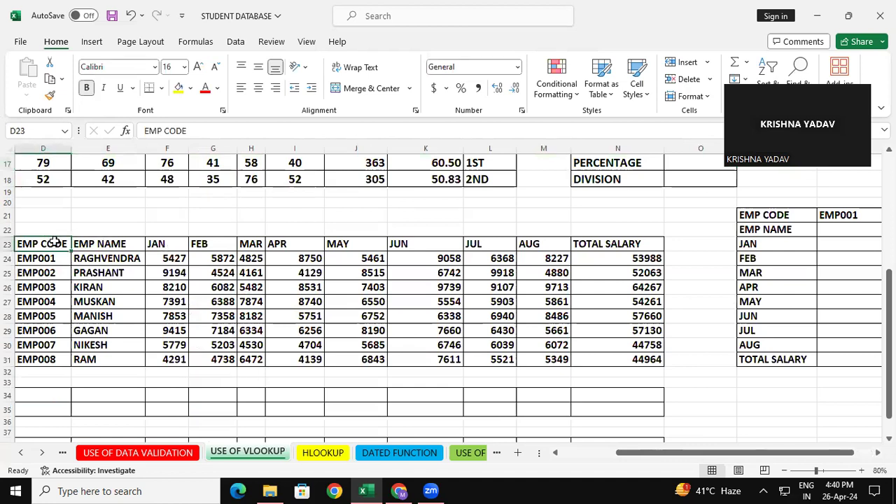
left_click(119, 243)
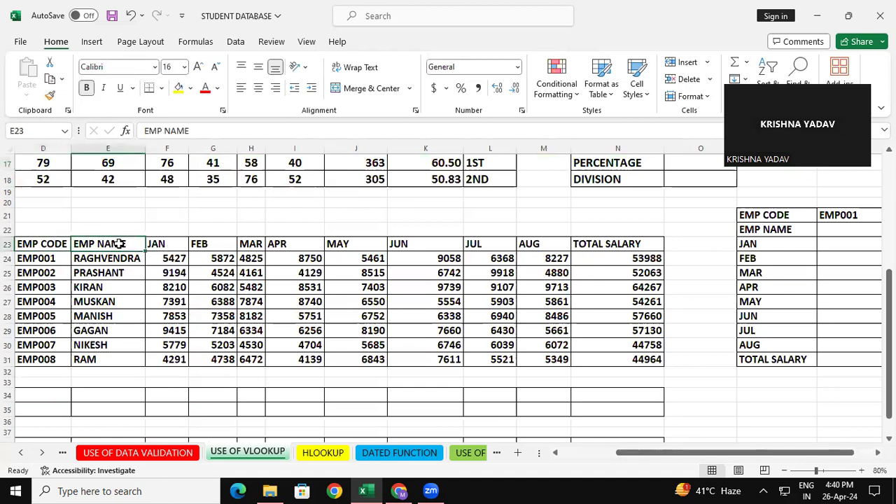
left_click(164, 244)
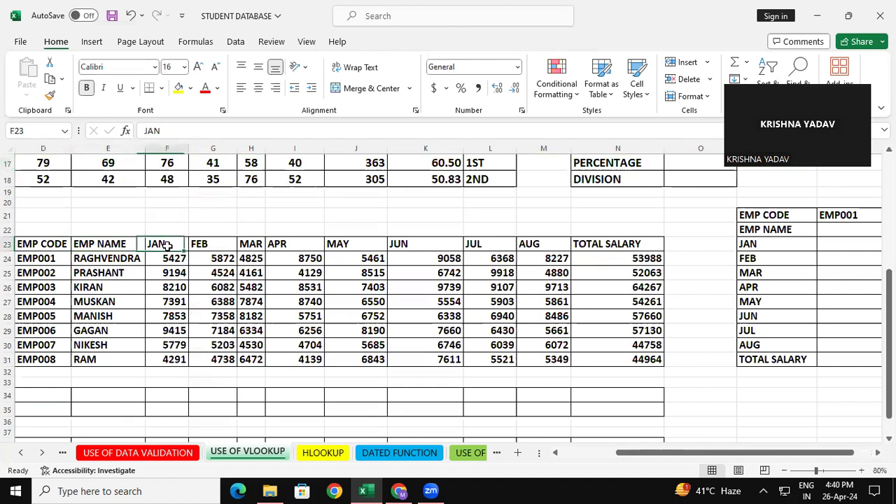
left_click(200, 242)
left_click(248, 243)
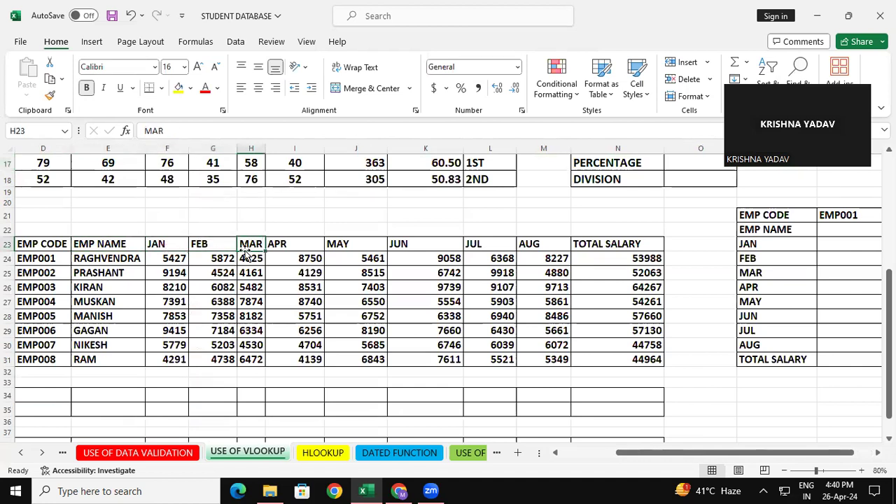
left_click(294, 242)
left_click(364, 244)
left_click(405, 244)
left_click(470, 247)
scroll(545, 258, "up", 1)
left_click(545, 261)
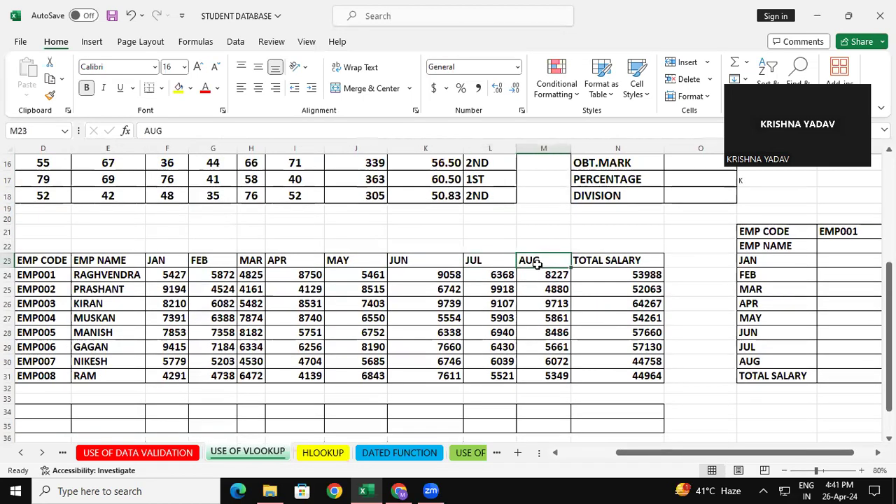
left_click(630, 275)
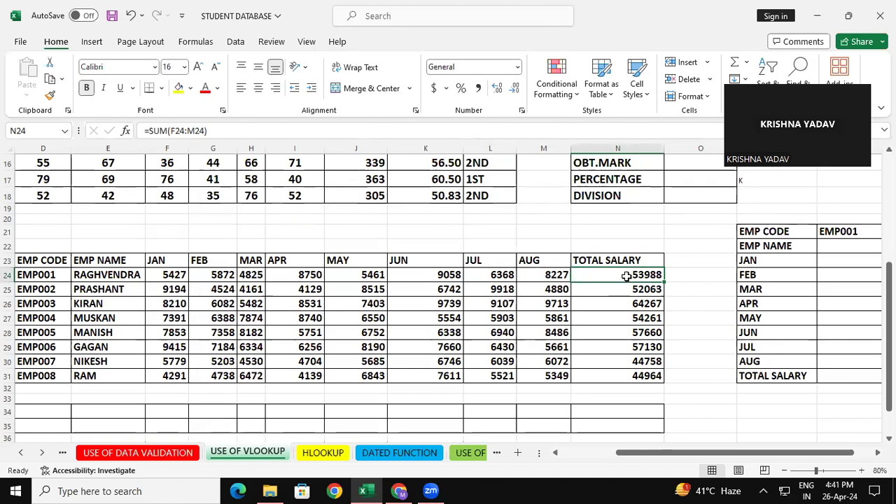
- Point out EMP001 and a monthly salary, then clear the panel's employee code
left_click(54, 278)
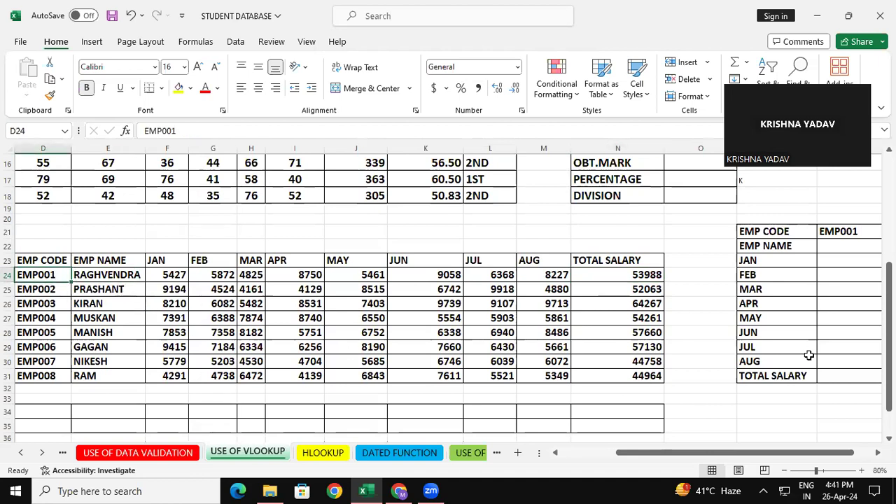
left_click(851, 246)
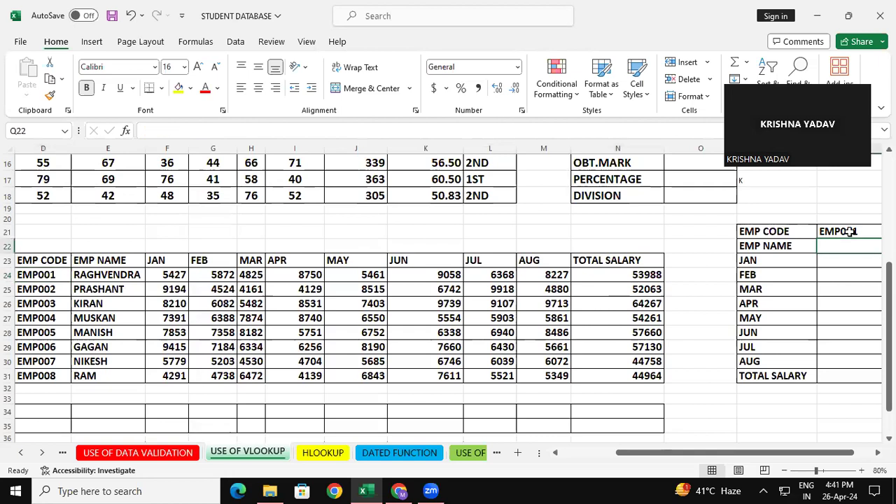
left_click(270, 172)
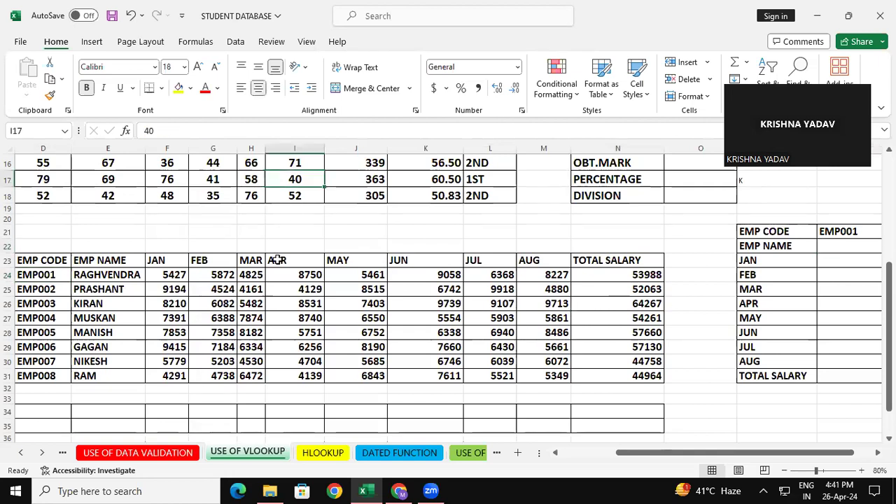
left_click(283, 282)
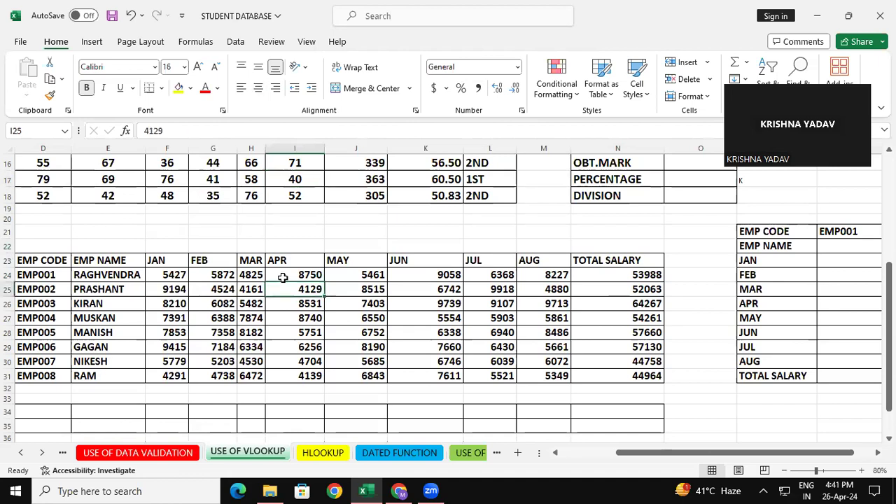
left_click(865, 231)
key("Delete")
- Copy employee code EMP001 from D24 into the panel's EMP CODE cell Q21
scroll(203, 296, "right", 5)
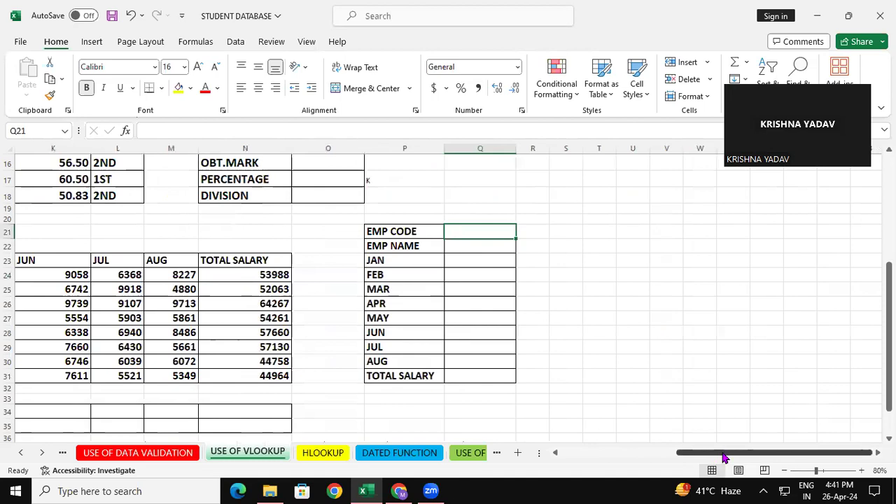
left_click_drag(725, 456, 607, 457)
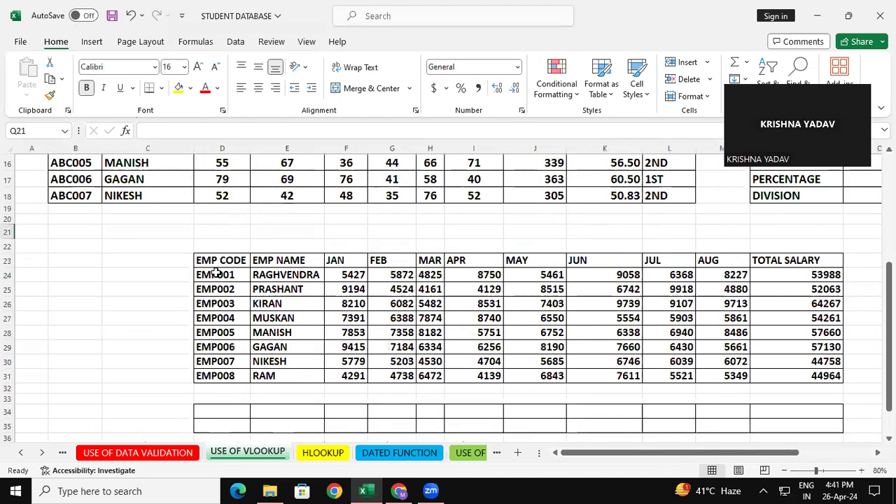
left_click(217, 273)
right_click(217, 273)
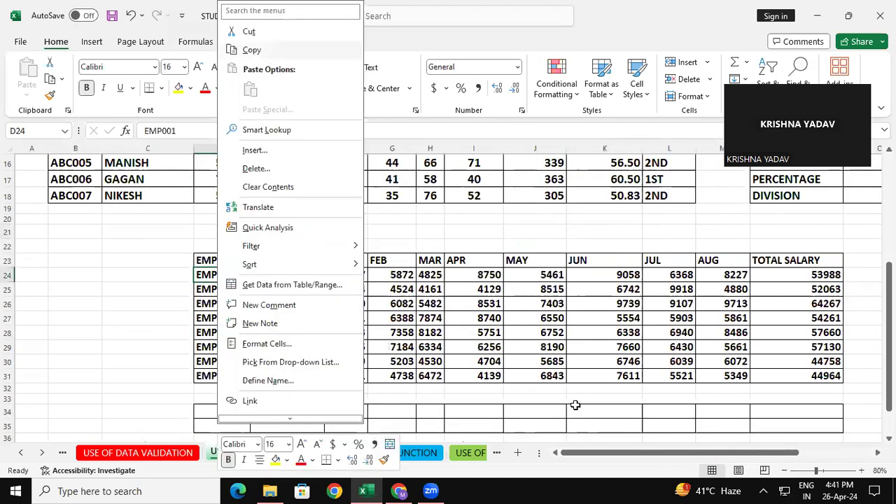
key("c")
left_click_drag(608, 453, 676, 456)
left_click(781, 236)
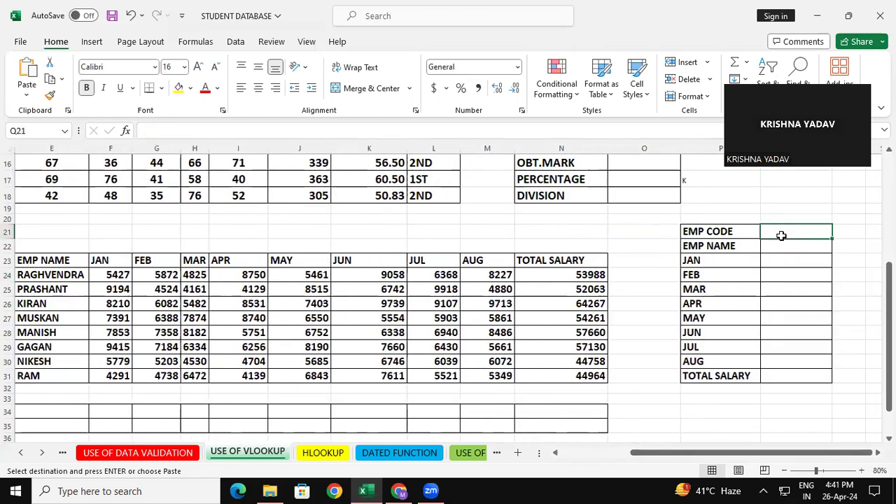
key("ctrl+v")
left_click(772, 276)
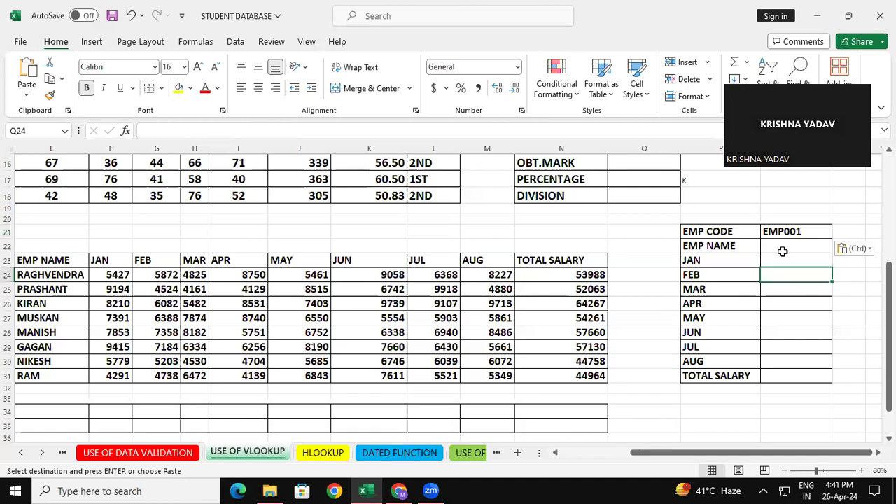
left_click(784, 244)
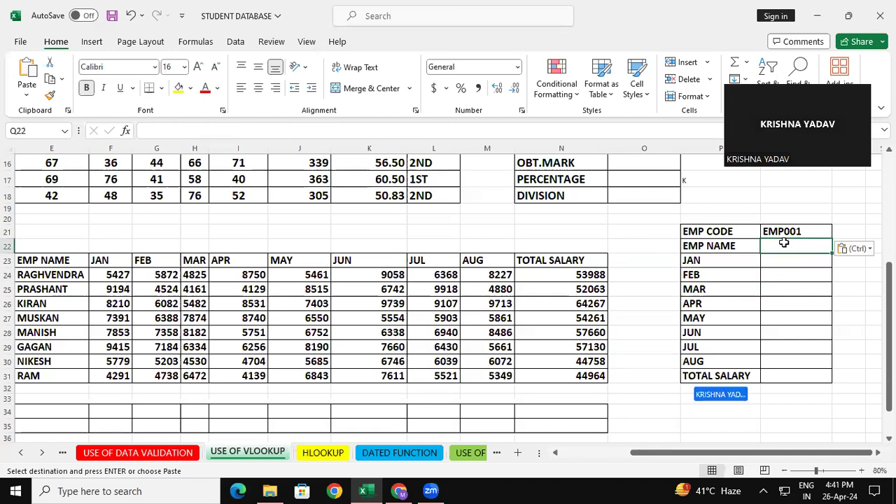
- Enter =VLOOKUP(Q21,D23:N31,2,0) in Q22 so EMP NAME returns RAGHVENDRA
type("=v")
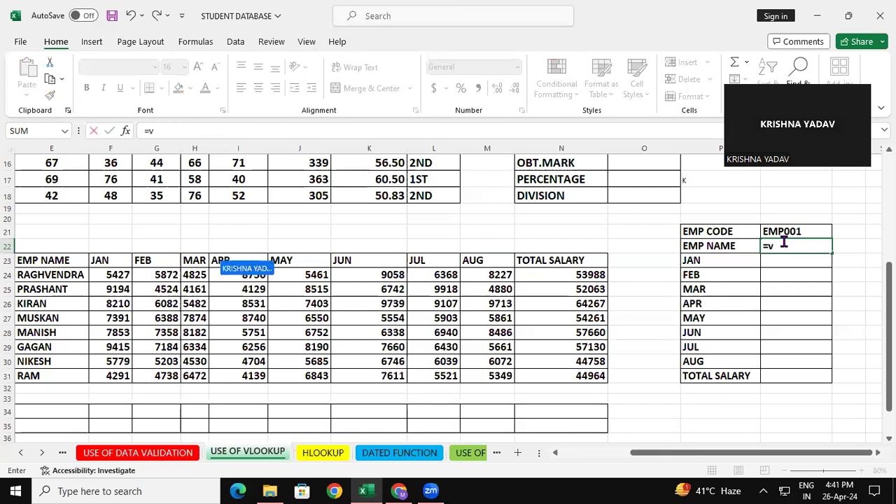
type("loo")
key("Tab")
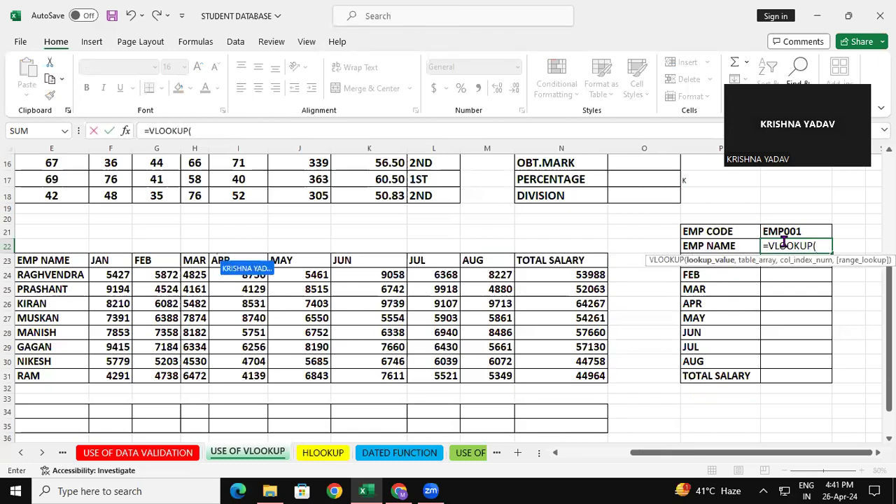
left_click(788, 231)
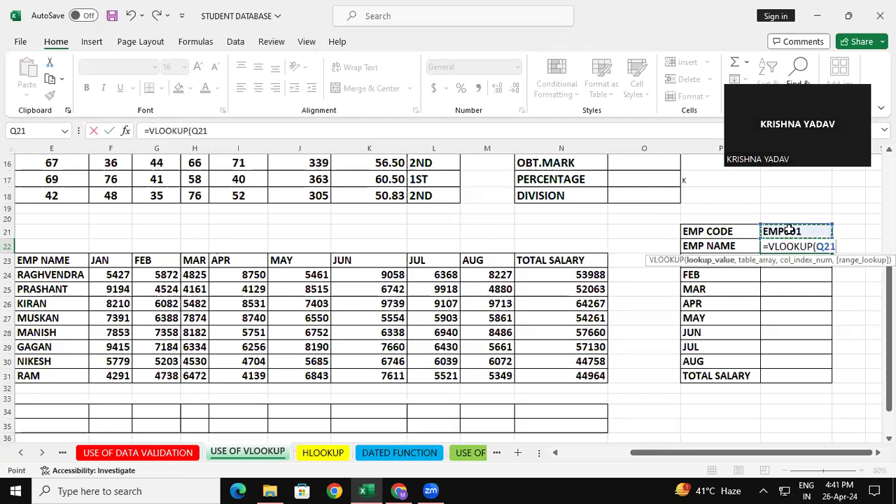
type(",")
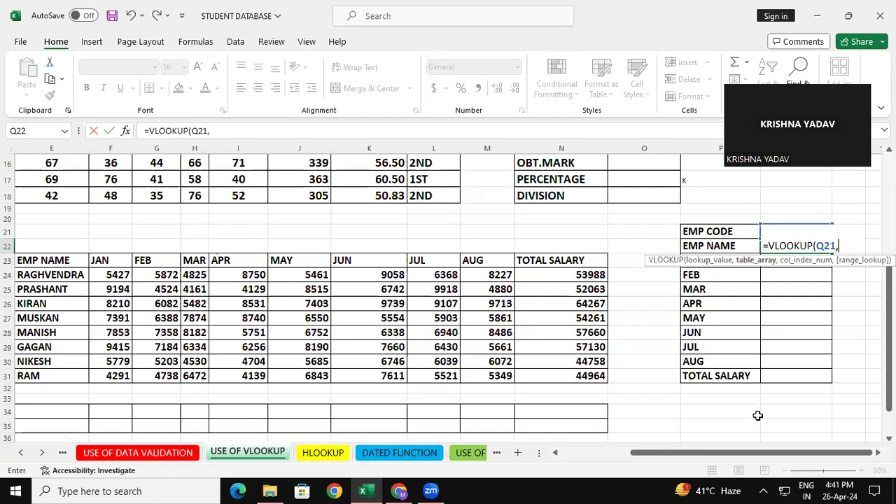
left_click_drag(750, 451, 719, 452)
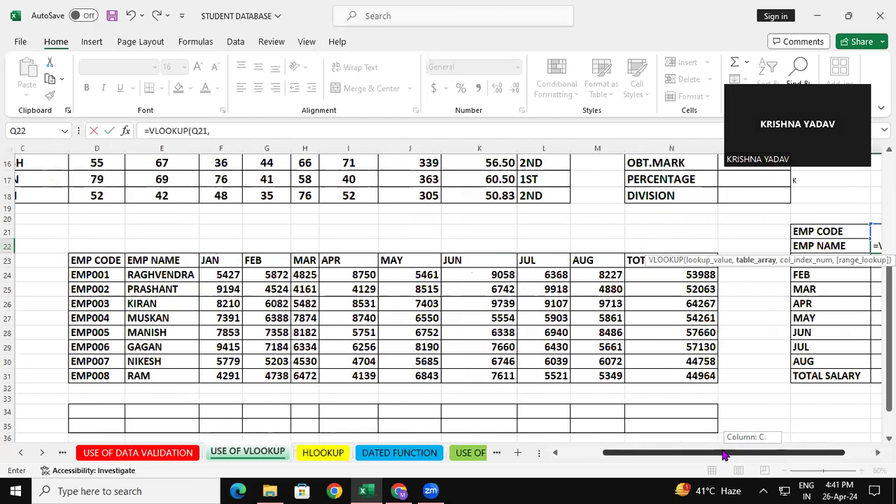
left_click_drag(147, 259, 749, 377)
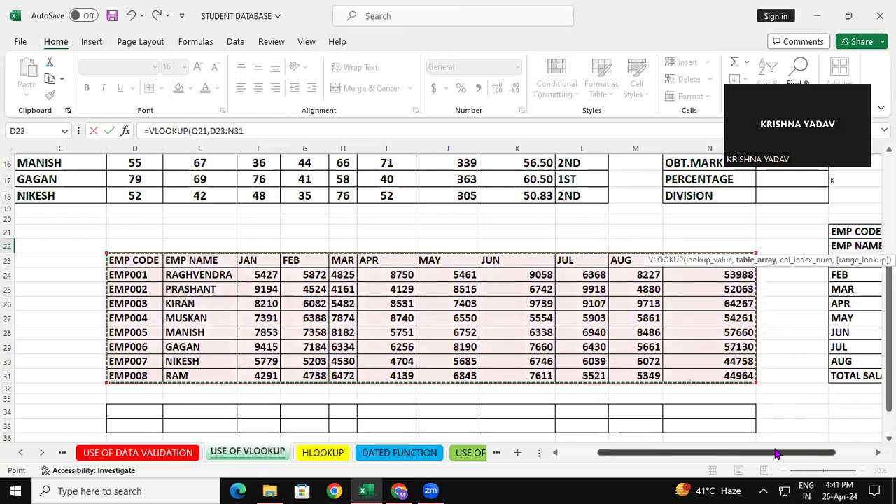
left_click_drag(731, 453, 777, 453)
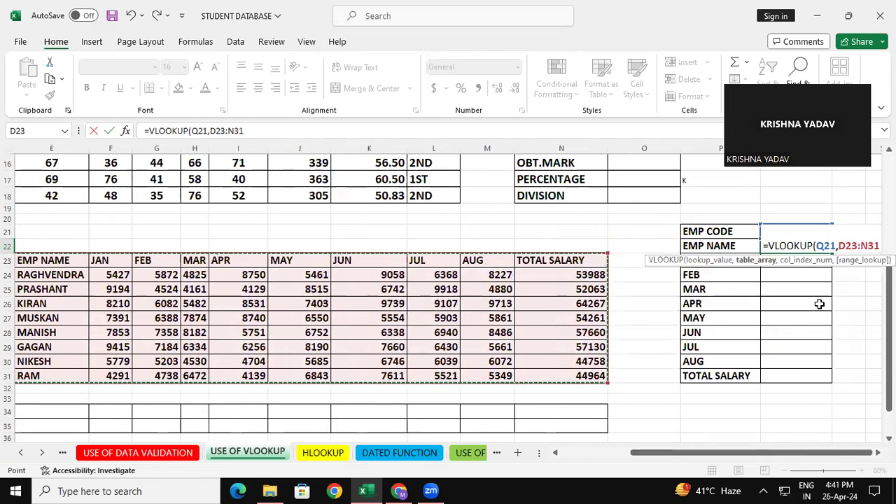
type(",")
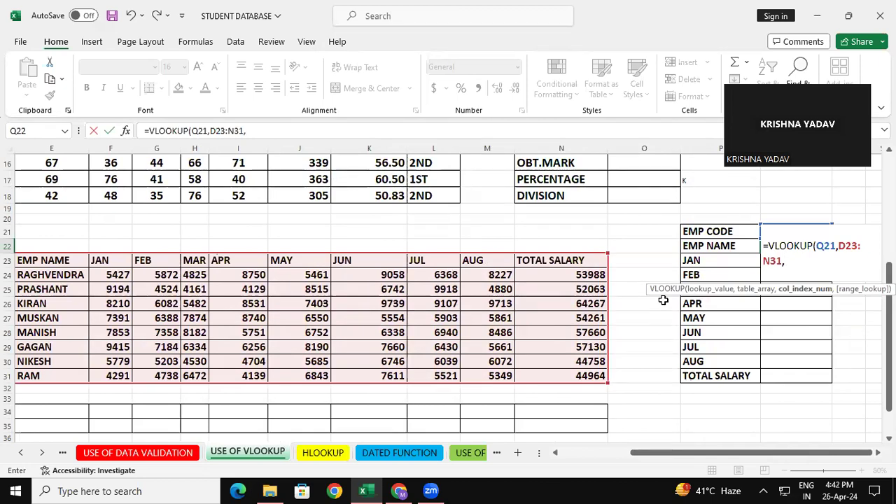
type("2,0")
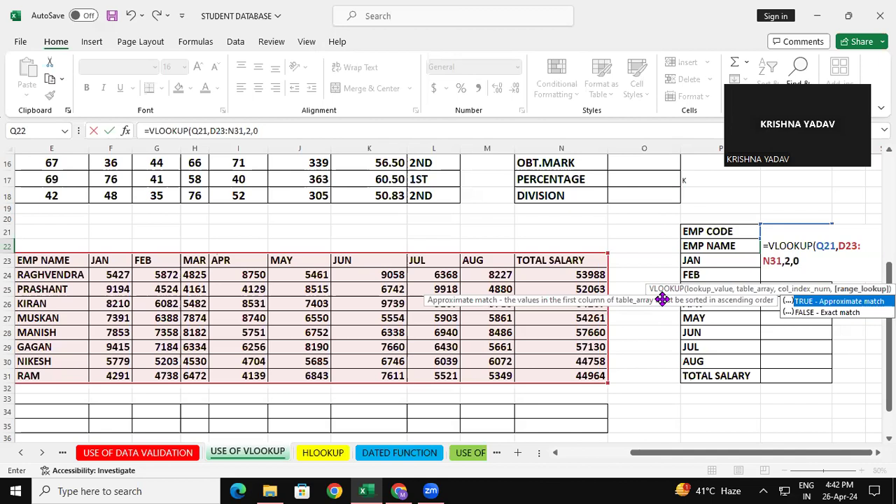
type(")")
key("Return")
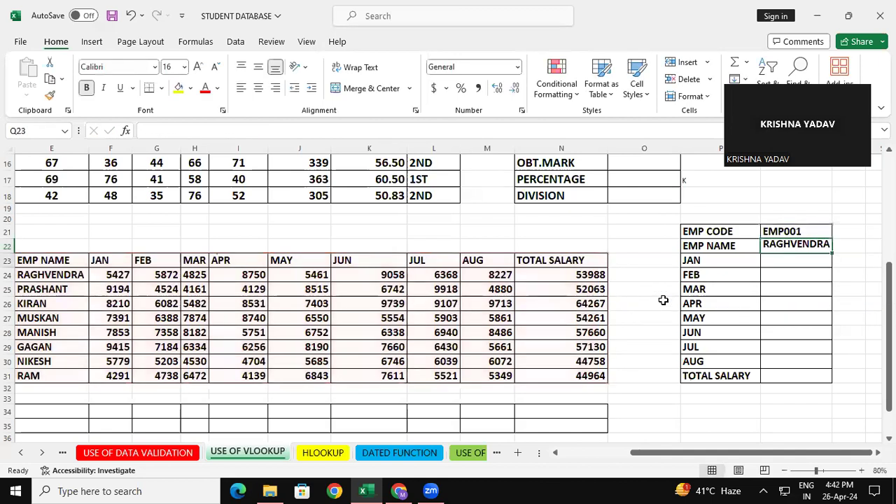